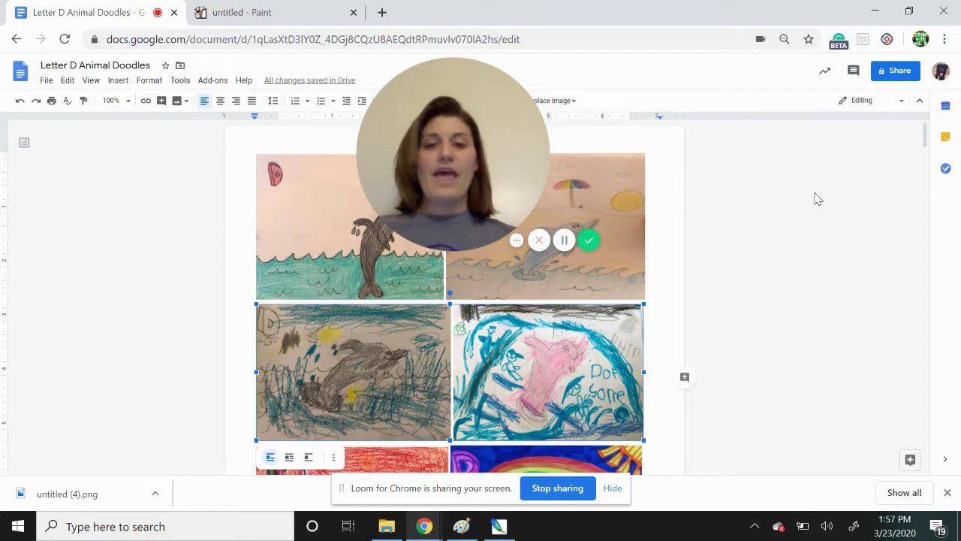
# Scroll the 'Letter D Animal Doodles' document down until page 2 of the dolphin drawings shows
pyautogui.moveTo(480, 151)
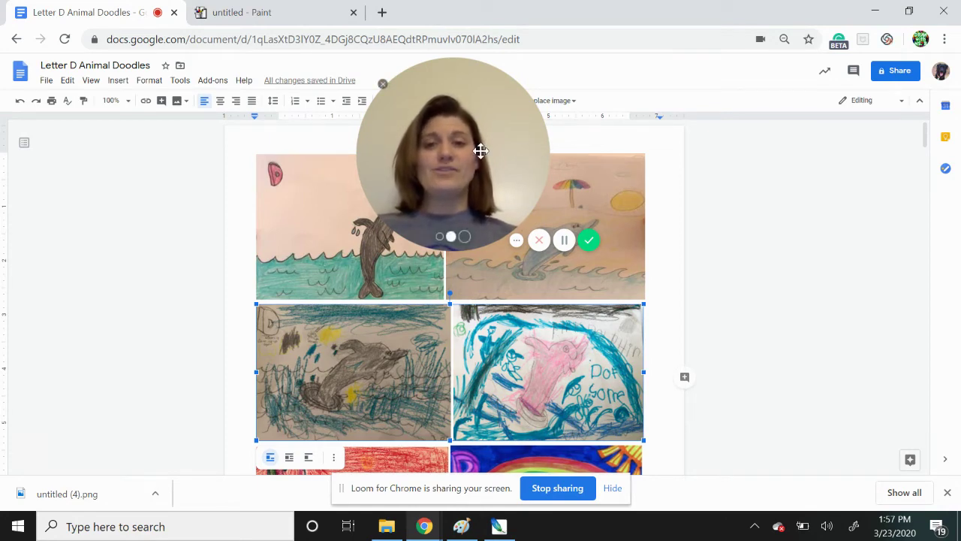
pyautogui.moveTo(481, 151); pyautogui.dragTo(829, 171)
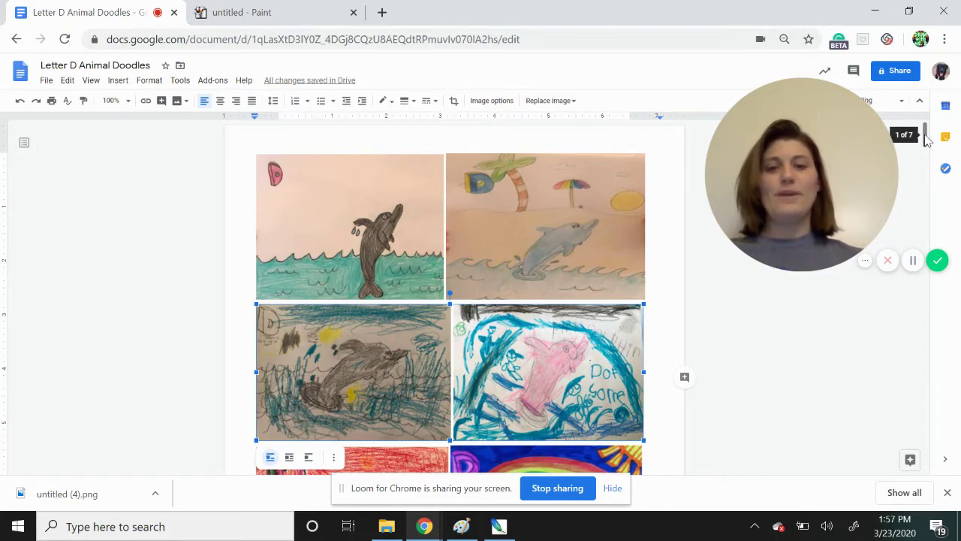
pyautogui.moveTo(926, 138); pyautogui.dragTo(931, 153)
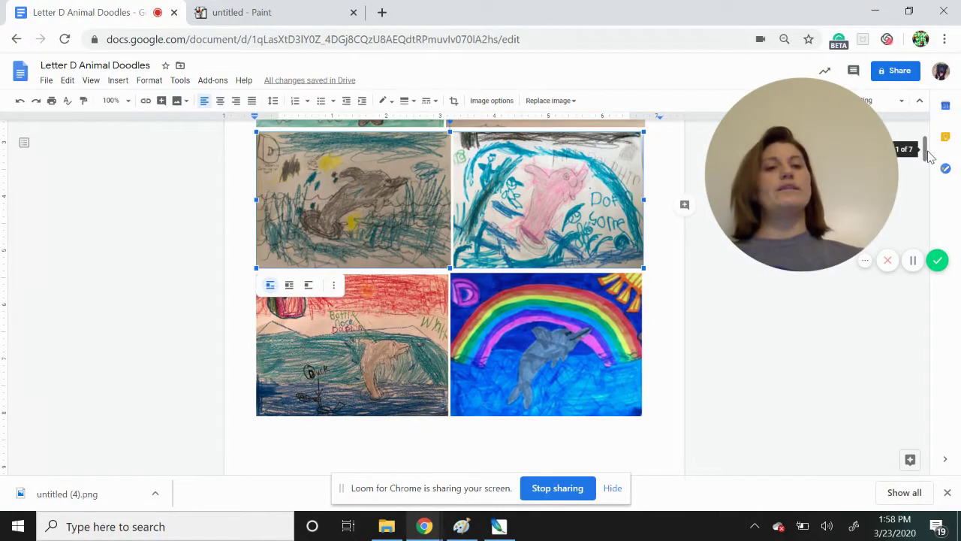
pyautogui.moveTo(929, 153); pyautogui.dragTo(931, 191)
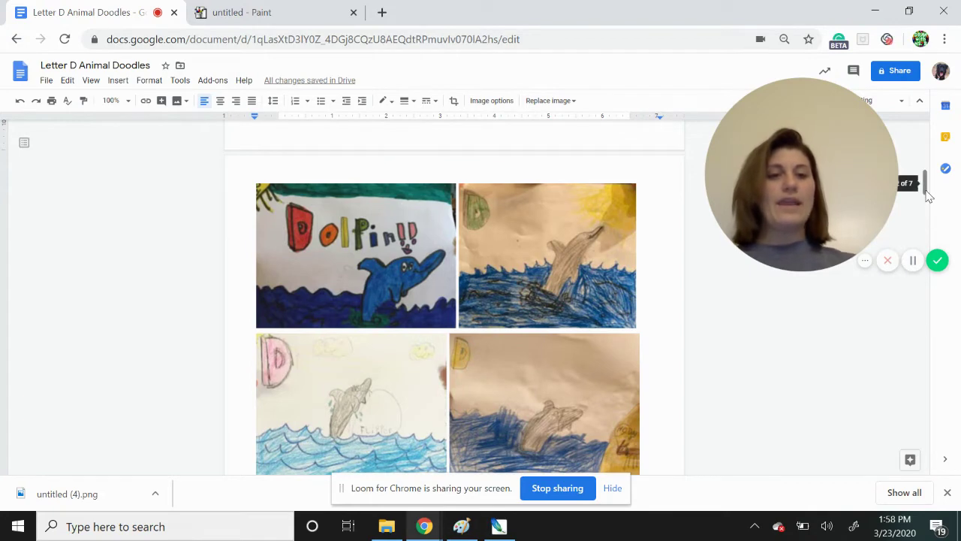
# Scroll down to page 3 of 7, where the 'DJ the Dolphin' drawing appears
pyautogui.moveTo(928, 195); pyautogui.dragTo(929, 201)
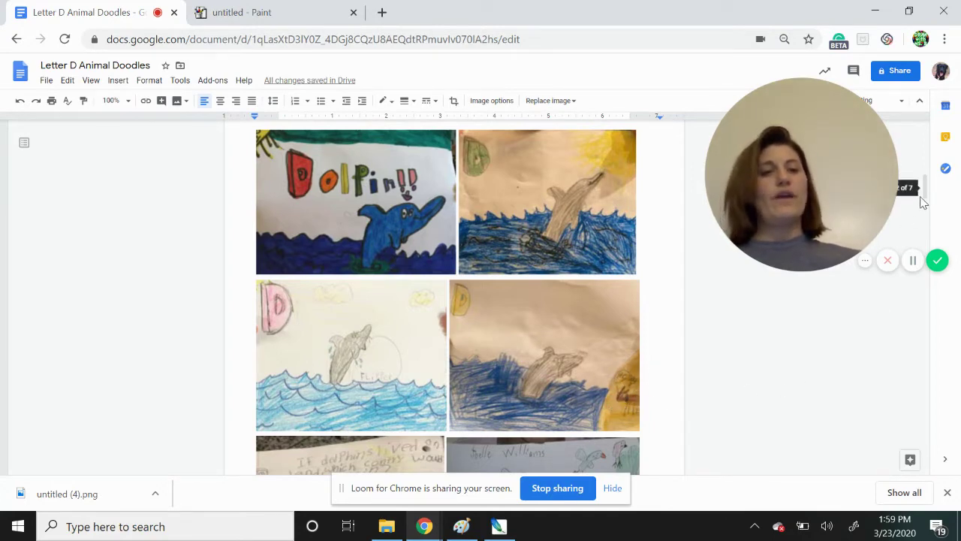
pyautogui.moveTo(925, 199); pyautogui.dragTo(936, 224)
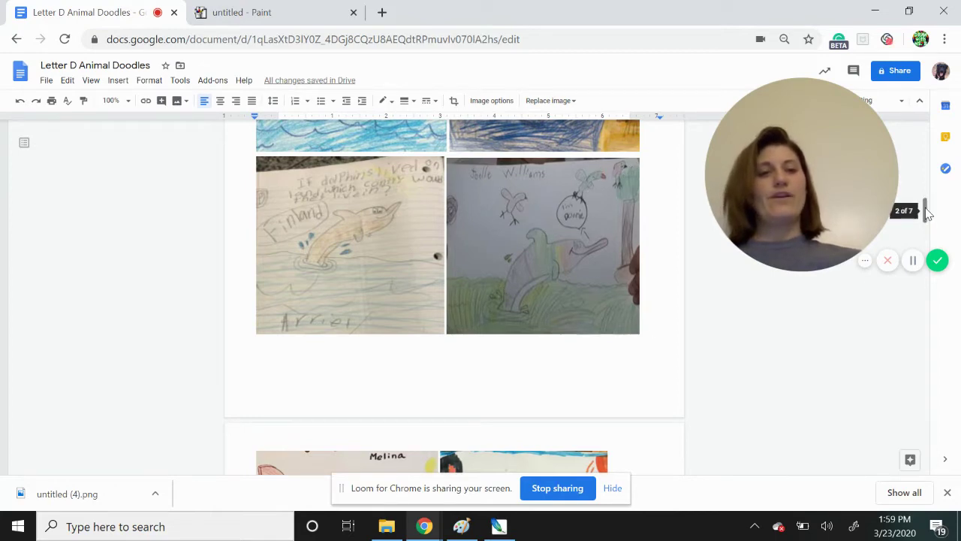
pyautogui.moveTo(928, 213); pyautogui.dragTo(936, 237)
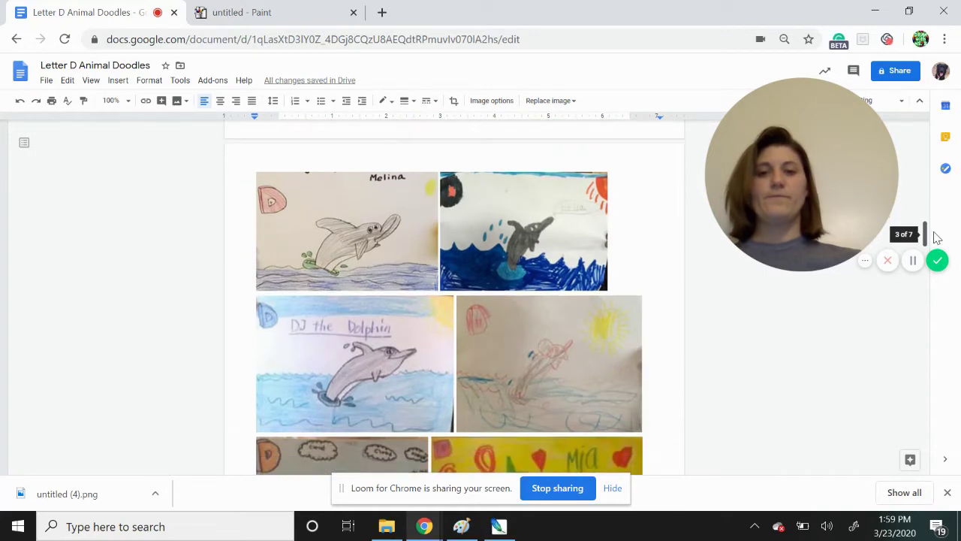
# Select the top and then bottom pair of page-3 dolphin drawings, then scroll to page 4 of 7
pyautogui.click(603, 196)
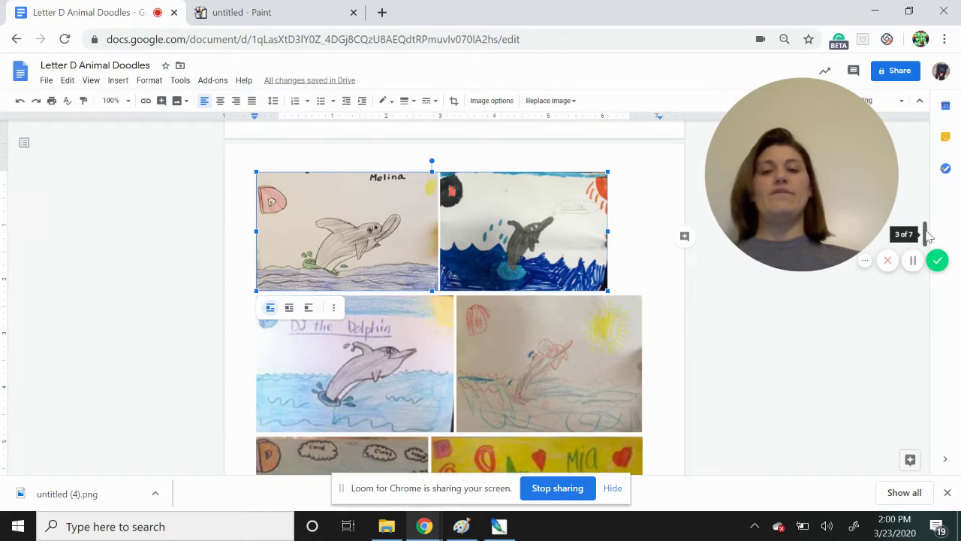
pyautogui.moveTo(928, 235); pyautogui.dragTo(931, 250)
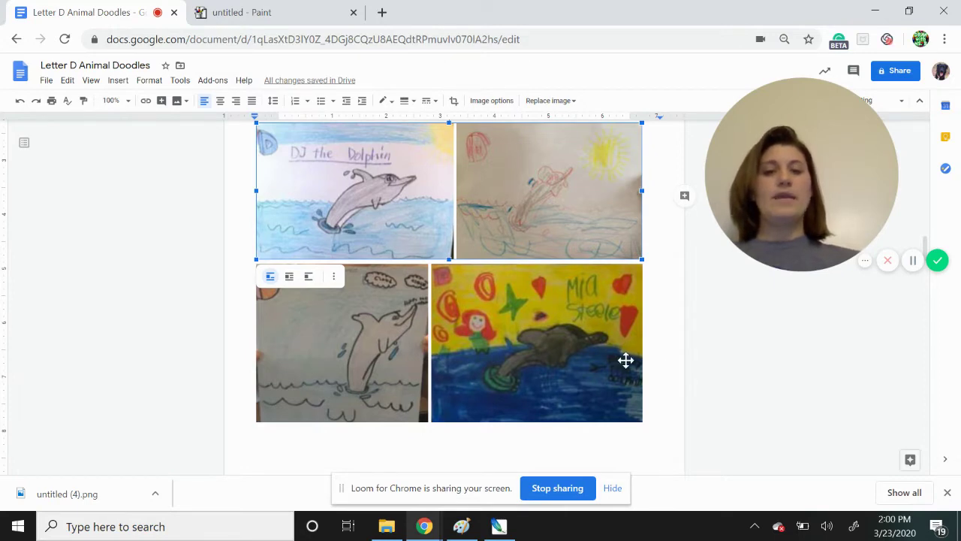
pyautogui.click(422, 440)
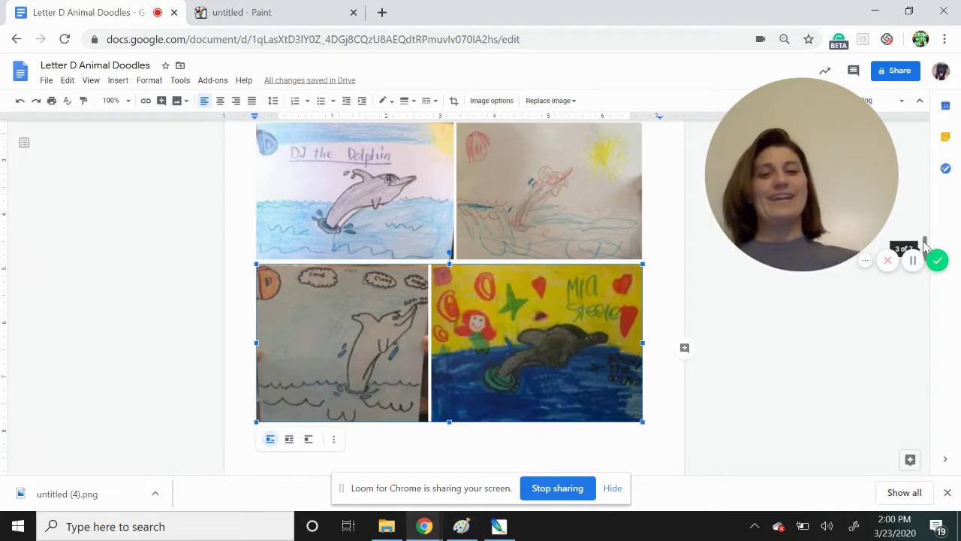
pyautogui.scroll(-2, 926, 247)
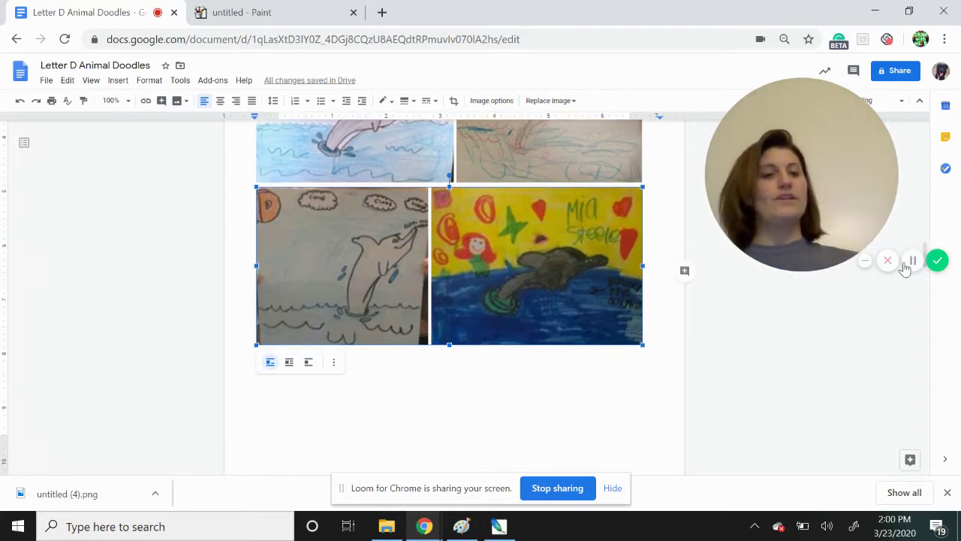
pyautogui.moveTo(926, 252); pyautogui.dragTo(937, 282)
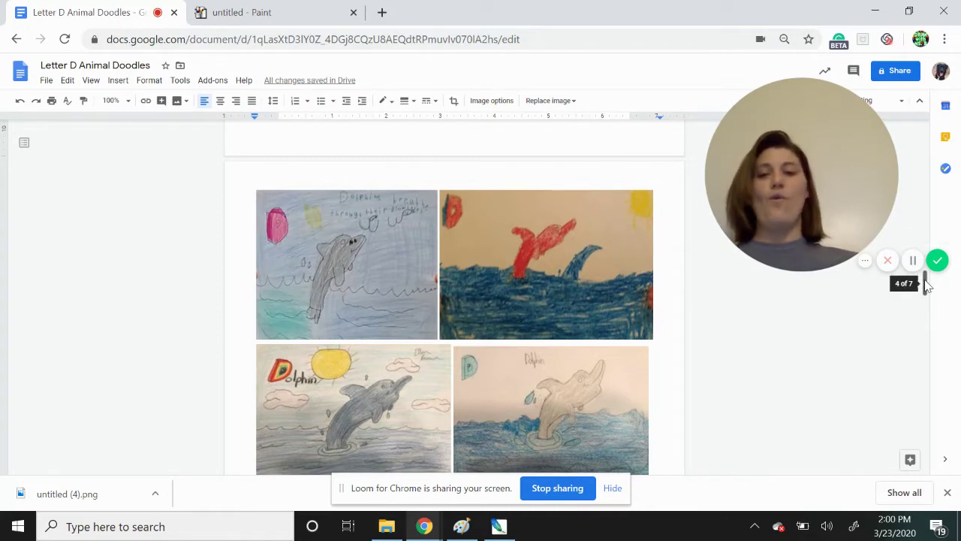
# Scroll past pages 4 and 5 to the 'All About Elephants' spread on page 6 of 7
pyautogui.moveTo(924, 279); pyautogui.dragTo(937, 303)
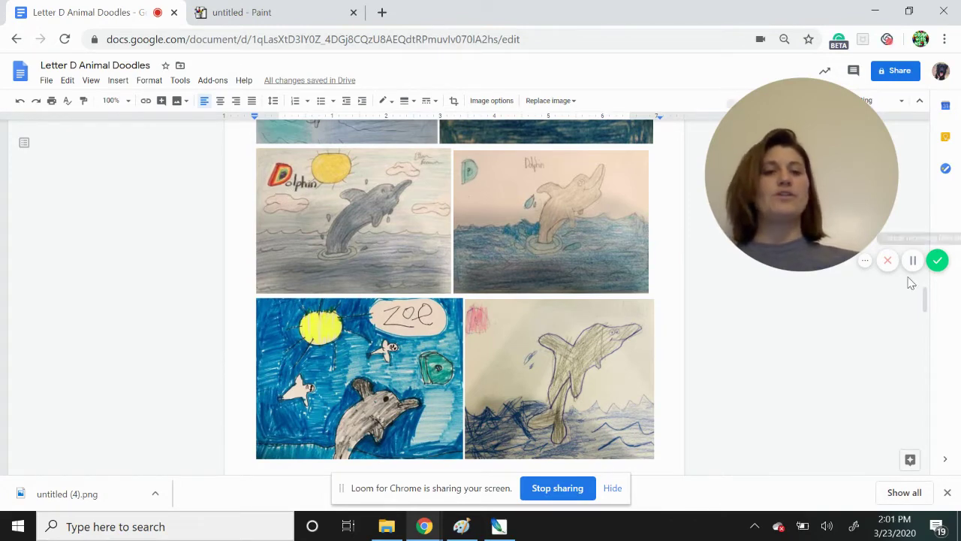
pyautogui.scroll(-2, 927, 300)
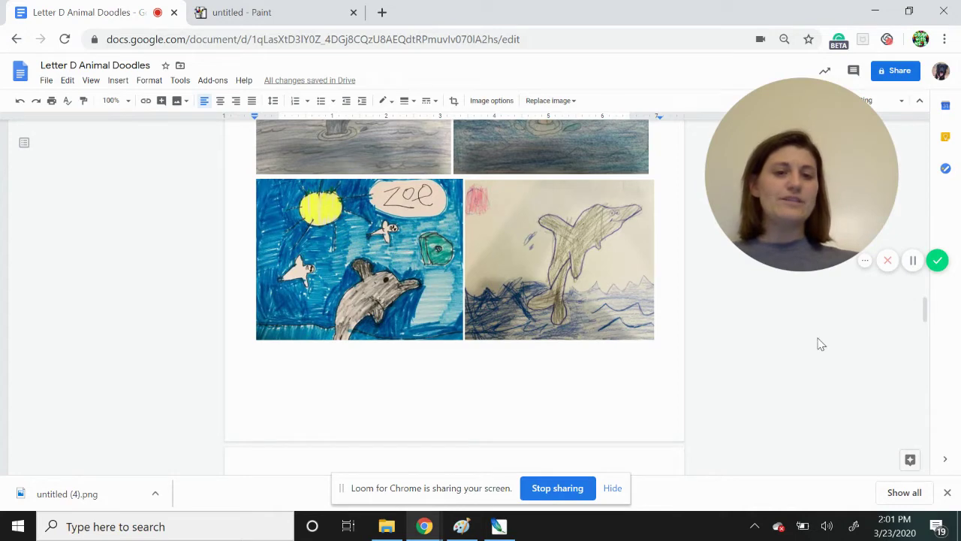
pyautogui.moveTo(926, 313)
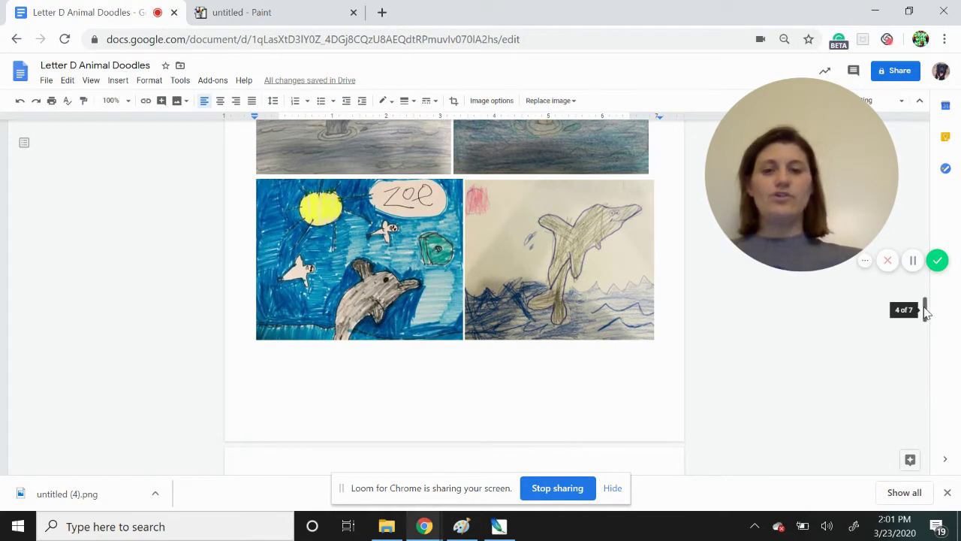
pyautogui.moveTo(926, 312); pyautogui.dragTo(937, 337)
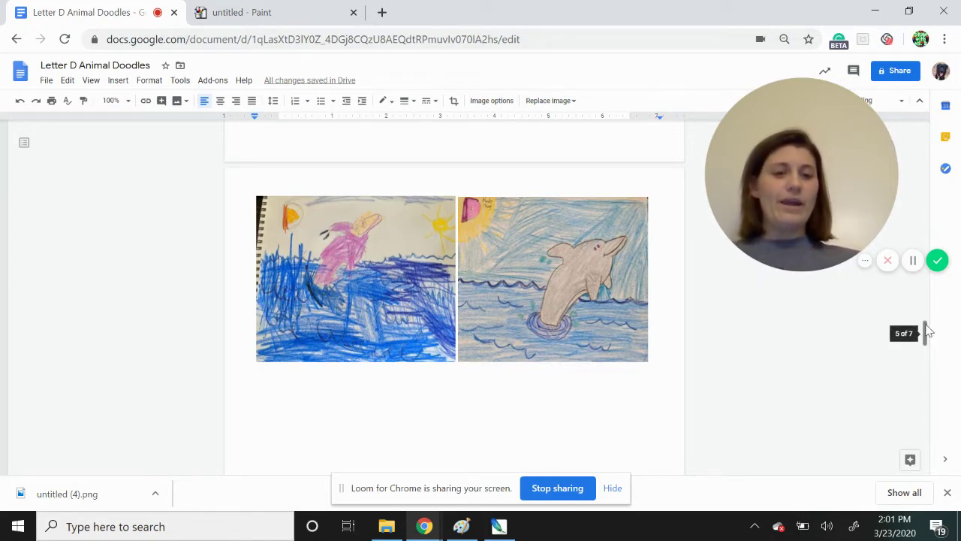
pyautogui.moveTo(927, 330); pyautogui.dragTo(928, 398)
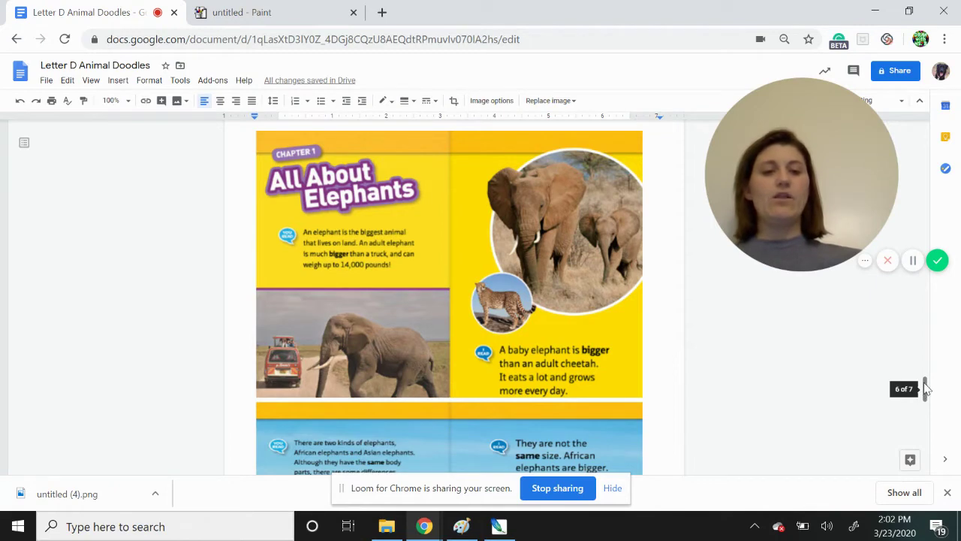
pyautogui.moveTo(926, 389); pyautogui.dragTo(934, 406)
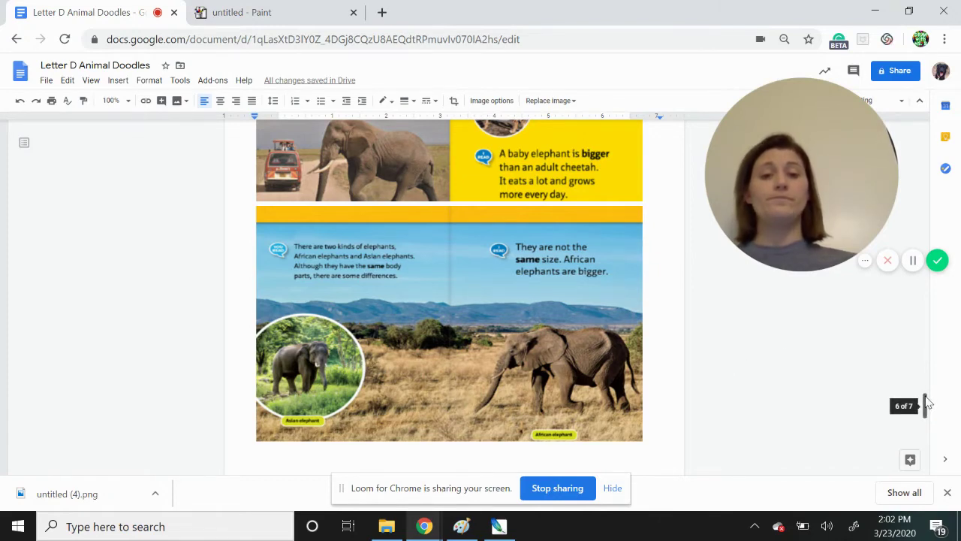
pyautogui.moveTo(926, 405); pyautogui.dragTo(877, 430)
pyautogui.scroll(-3, 876, 429)
pyautogui.click(876, 422)
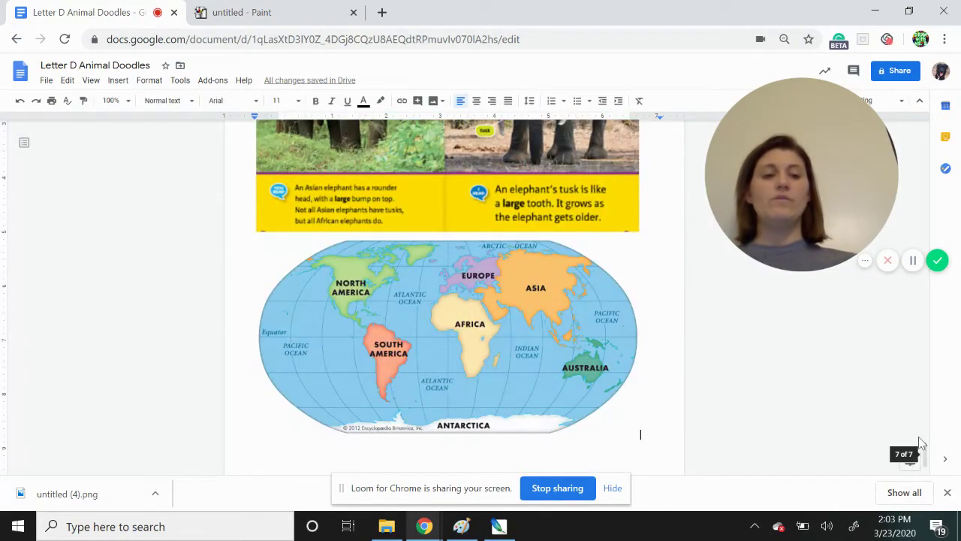
pyautogui.moveTo(926, 450); pyautogui.dragTo(925, 430)
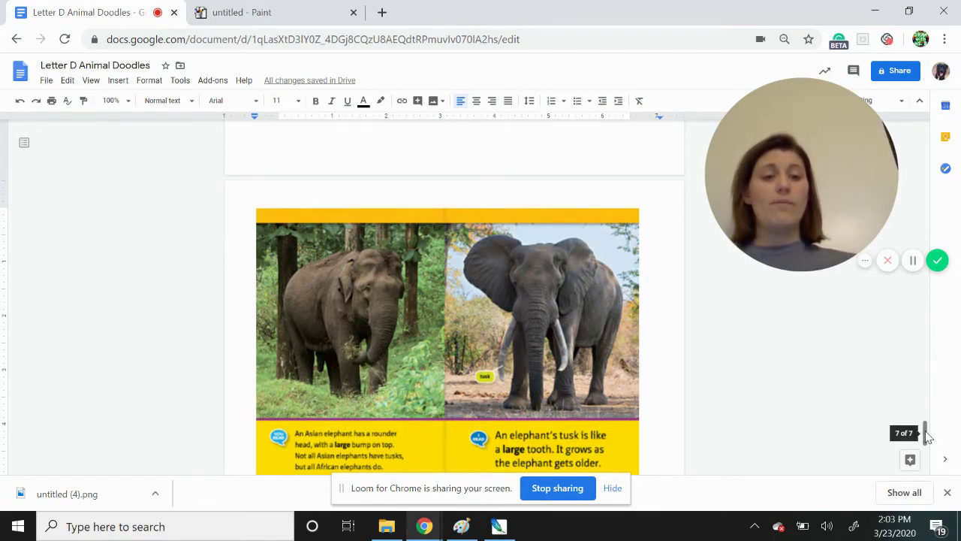
pyautogui.moveTo(927, 434); pyautogui.dragTo(931, 460)
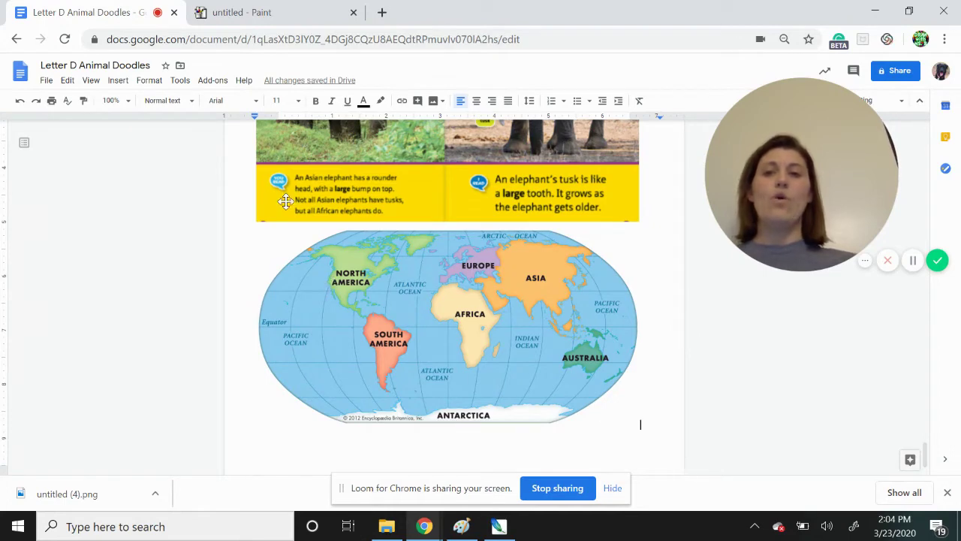
# Return to the blank 'untitled - Paint' canvas and select the Brush tool
pyautogui.click(292, 23)
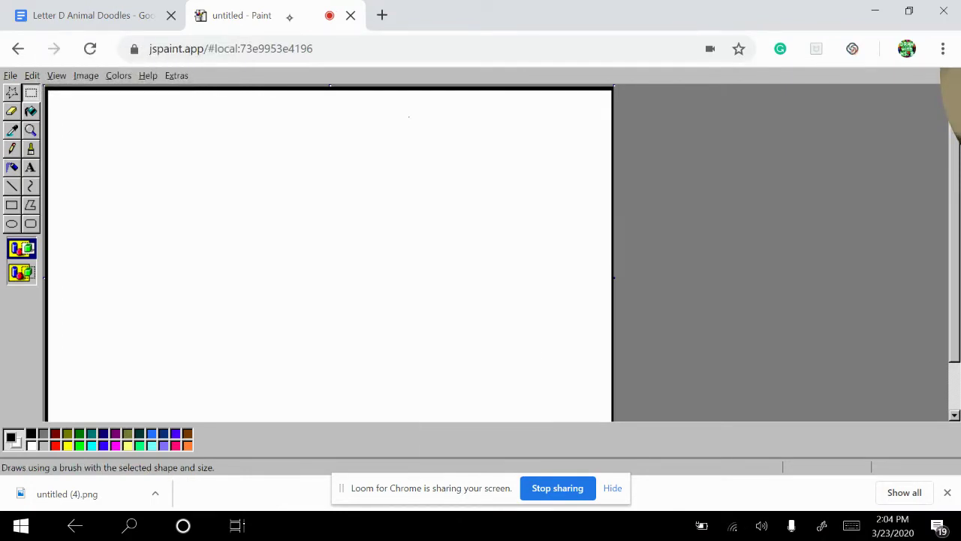
pyautogui.click(31, 149)
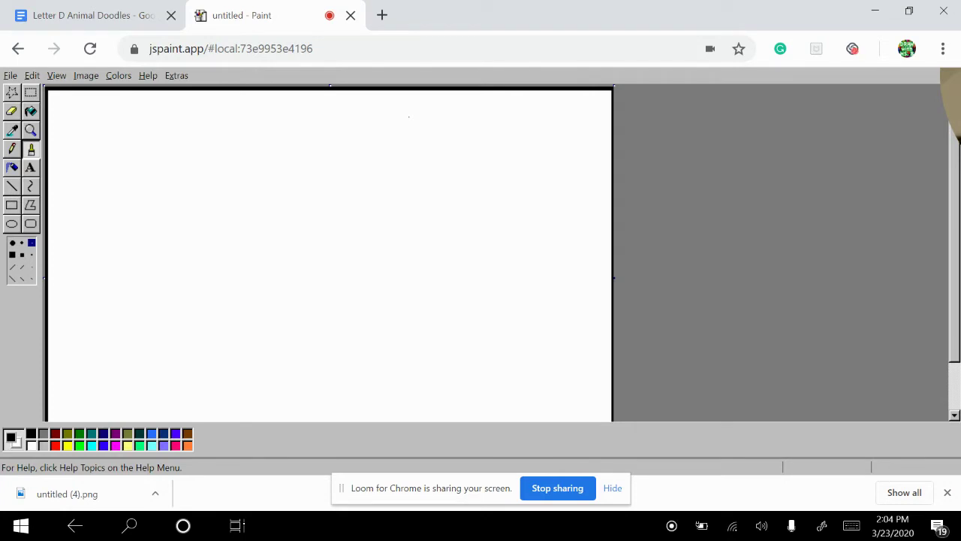
# Test the brush with a dot and a left stroke, then undo the bad first line
pyautogui.click(67, 134)
pyautogui.moveTo(73, 114); pyautogui.dragTo(72, 157)
pyautogui.click(32, 75)
pyautogui.click(48, 92)
# Draw the E's left side, top bar, bottom bar and middle bar in black
pyautogui.moveTo(81, 129); pyautogui.dragTo(83, 213)
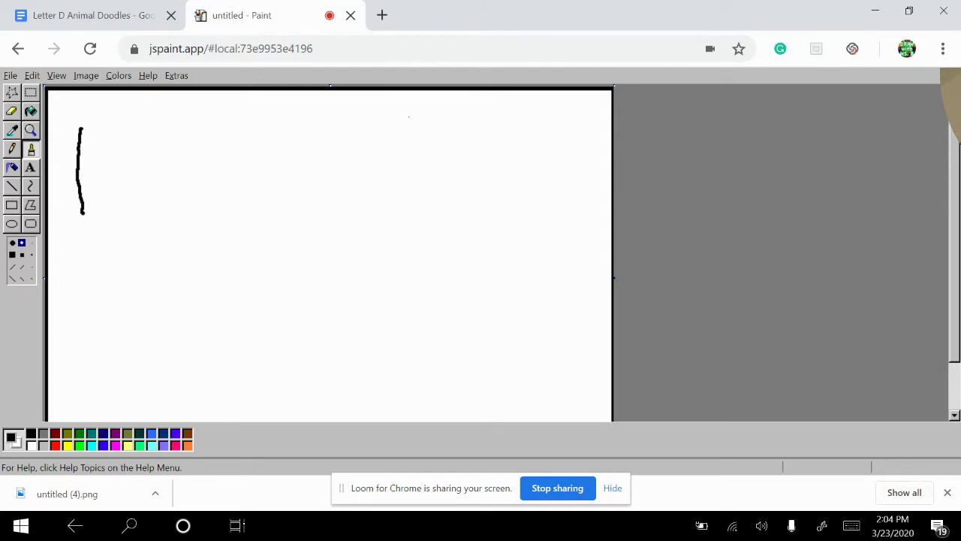
pyautogui.moveTo(80, 129); pyautogui.dragTo(135, 128)
pyautogui.moveTo(83, 213); pyautogui.dragTo(141, 214)
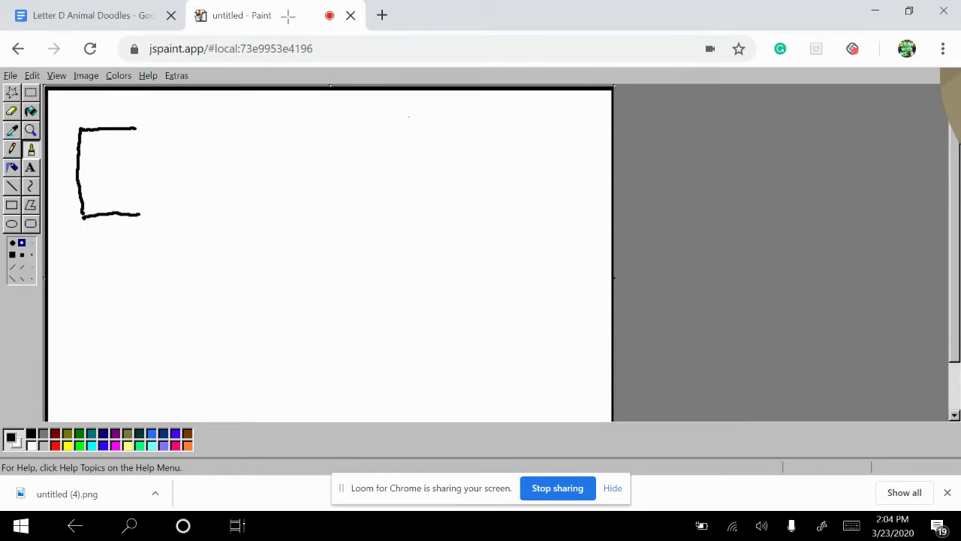
pyautogui.moveTo(103, 175)
pyautogui.mouseDown()
pyautogui.moveTo(133, 175)
pyautogui.moveTo(111, 158)
pyautogui.moveTo(132, 159)
pyautogui.mouseUp()
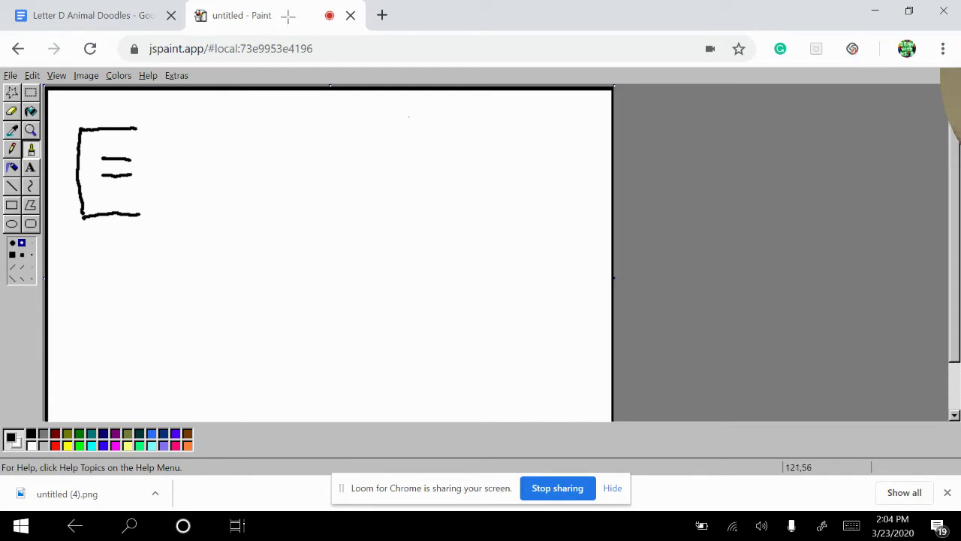
# Add the E's right edges and inner edges, closing the bottom-right corner into a hollow block letter
pyautogui.moveTo(137, 130)
pyautogui.mouseDown()
pyautogui.moveTo(139, 142)
pyautogui.moveTo(97, 142)
pyautogui.moveTo(99, 159)
pyautogui.mouseUp()
pyautogui.moveTo(131, 159); pyautogui.dragTo(132, 175)
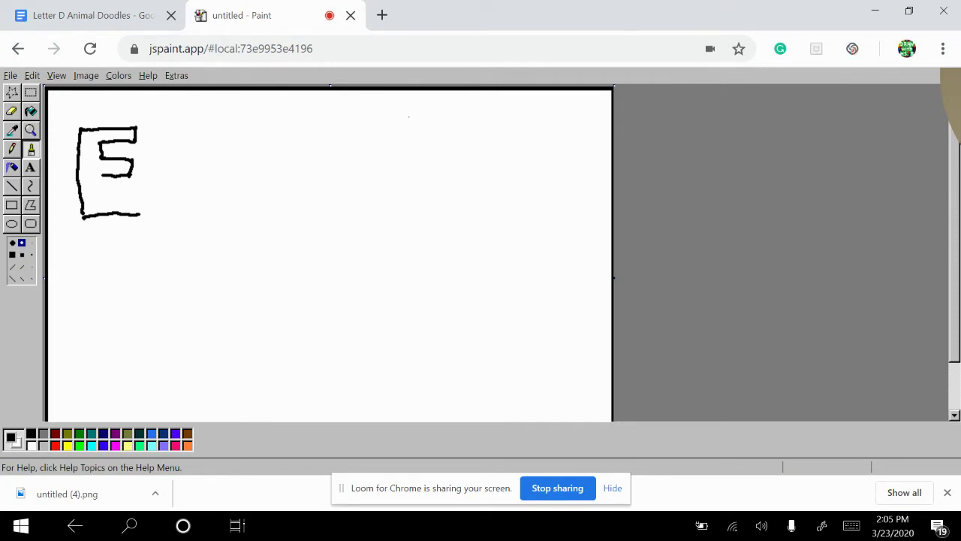
pyautogui.moveTo(140, 214); pyautogui.dragTo(142, 212)
pyautogui.moveTo(103, 179)
pyautogui.mouseDown()
pyautogui.moveTo(103, 195)
pyautogui.moveTo(141, 194)
pyautogui.moveTo(142, 217)
pyautogui.mouseUp()
pyautogui.click(105, 200)
pyautogui.click(141, 156)
# Add offset depth strokes at the E's top-left, corners, inner edges and a second left edge
pyautogui.moveTo(78, 130)
pyautogui.mouseDown()
pyautogui.moveTo(69, 124)
pyautogui.moveTo(134, 126)
pyautogui.moveTo(121, 121)
pyautogui.mouseUp()
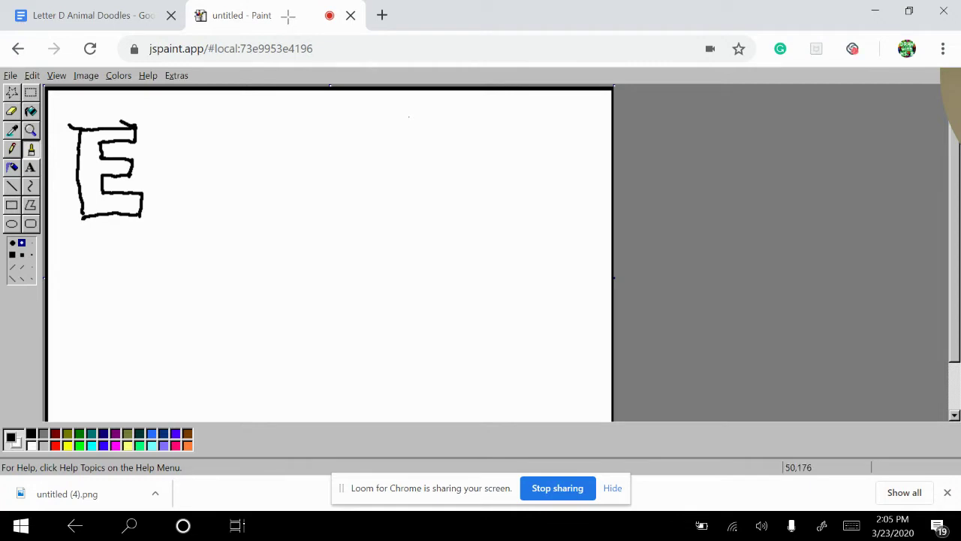
pyautogui.moveTo(82, 217); pyautogui.dragTo(72, 208)
pyautogui.moveTo(141, 192); pyautogui.dragTo(130, 184)
pyautogui.moveTo(130, 161); pyautogui.dragTo(130, 152)
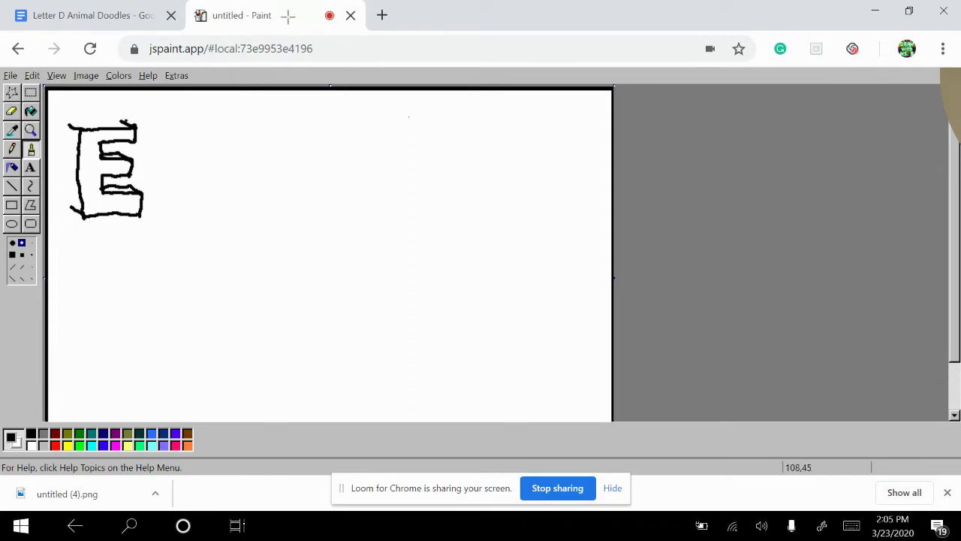
pyautogui.moveTo(72, 208)
pyautogui.mouseDown()
pyautogui.moveTo(66, 125)
pyautogui.moveTo(120, 119)
pyautogui.mouseUp()
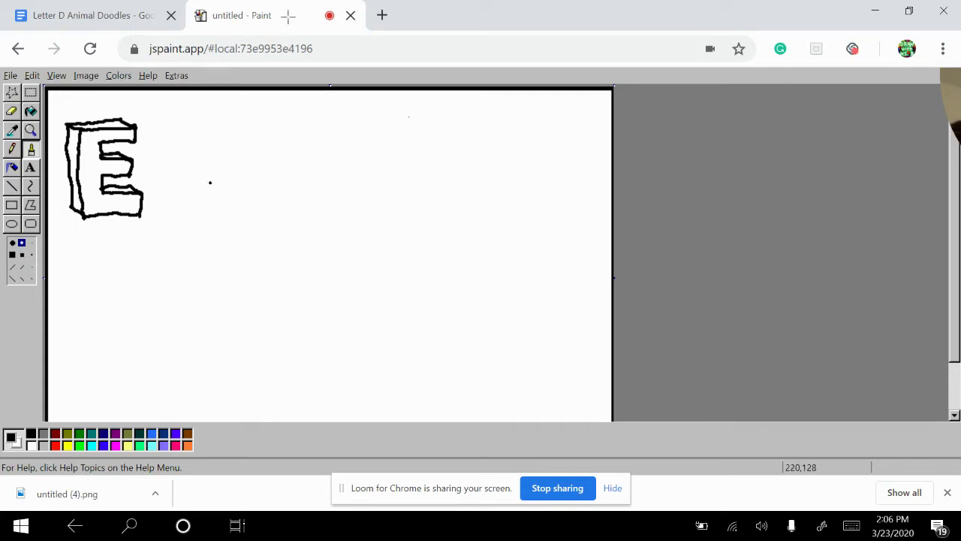
# Draw the head's top curve rising to two pointed ears, then both ears' outer edges curving down
pyautogui.moveTo(205, 185)
pyautogui.mouseDown()
pyautogui.moveTo(234, 170)
pyautogui.moveTo(286, 177)
pyautogui.moveTo(298, 190)
pyautogui.mouseUp()
pyautogui.moveTo(205, 185); pyautogui.dragTo(166, 146)
pyautogui.moveTo(298, 190); pyautogui.dragTo(345, 139)
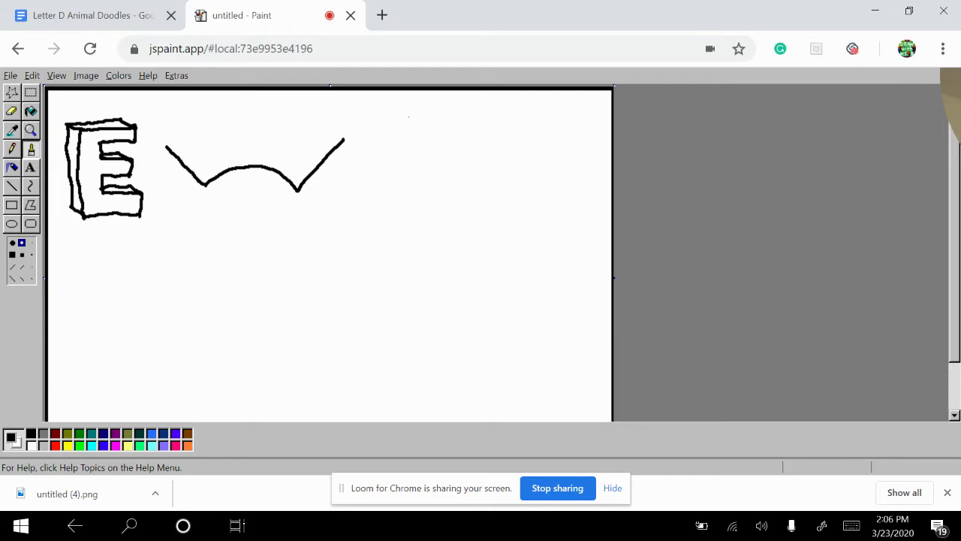
pyautogui.moveTo(345, 139)
pyautogui.mouseDown()
pyautogui.moveTo(361, 203)
pyautogui.moveTo(351, 259)
pyautogui.moveTo(317, 287)
pyautogui.mouseUp()
pyautogui.moveTo(165, 148)
pyautogui.mouseDown()
pyautogui.moveTo(156, 261)
pyautogui.moveTo(174, 282)
pyautogui.mouseUp()
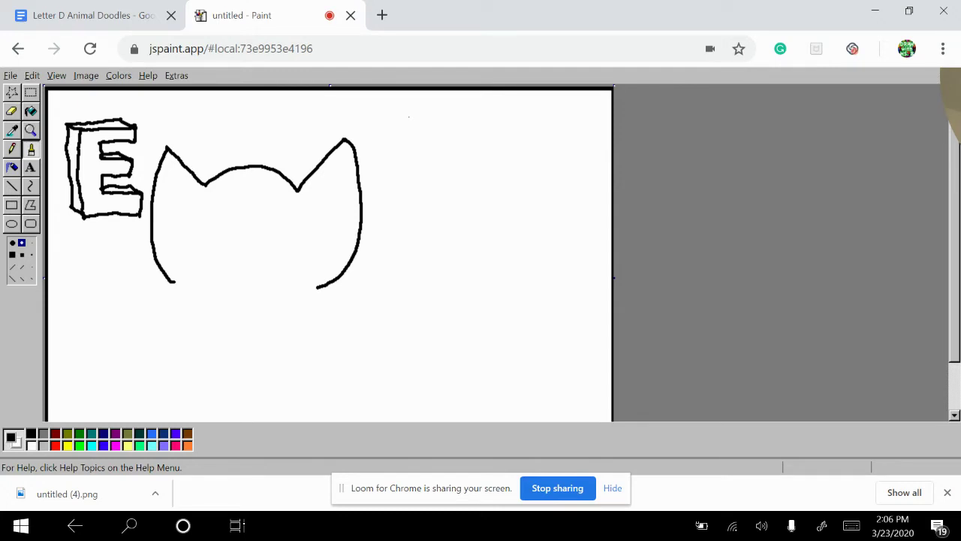
pyautogui.moveTo(316, 288); pyautogui.dragTo(297, 274)
pyautogui.moveTo(297, 274); pyautogui.dragTo(258, 292)
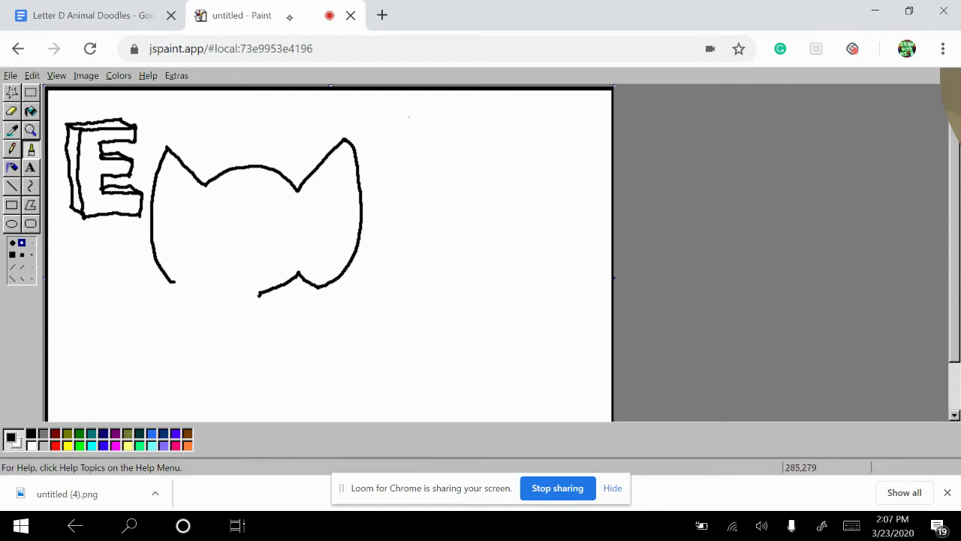
# Draw the trunk's outer and inner edges curling down-left and close its rolled tip
pyautogui.moveTo(258, 295)
pyautogui.mouseDown()
pyautogui.moveTo(226, 357)
pyautogui.moveTo(191, 392)
pyautogui.moveTo(174, 396)
pyautogui.moveTo(140, 368)
pyautogui.mouseUp()
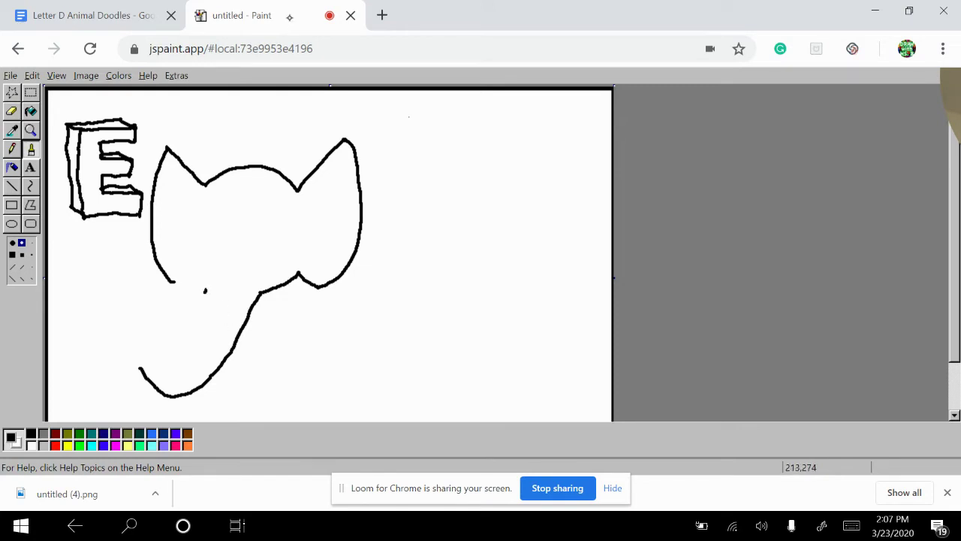
pyautogui.moveTo(206, 290)
pyautogui.mouseDown()
pyautogui.moveTo(170, 349)
pyautogui.moveTo(152, 334)
pyautogui.mouseUp()
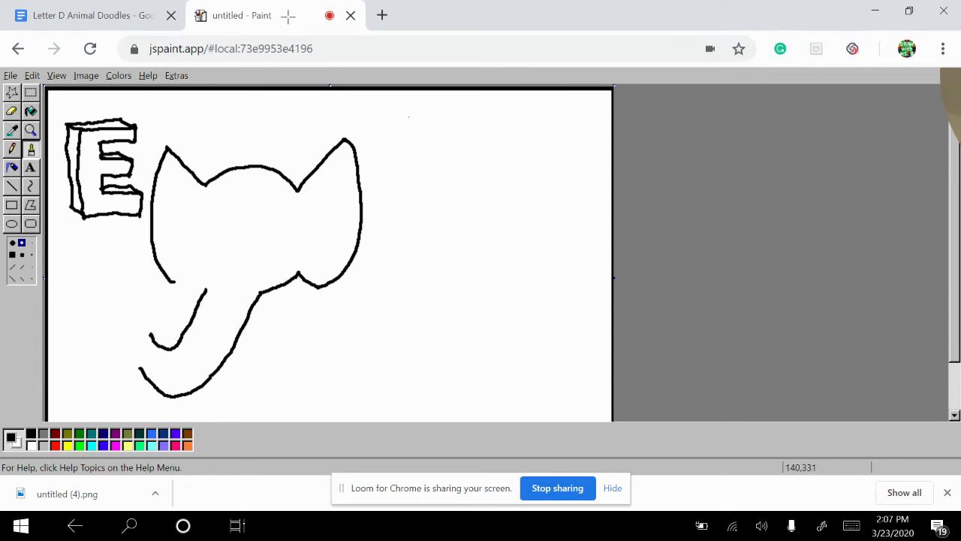
pyautogui.moveTo(149, 336)
pyautogui.mouseDown()
pyautogui.moveTo(140, 368)
pyautogui.moveTo(151, 338)
pyautogui.moveTo(139, 362)
pyautogui.moveTo(147, 348)
pyautogui.mouseUp()
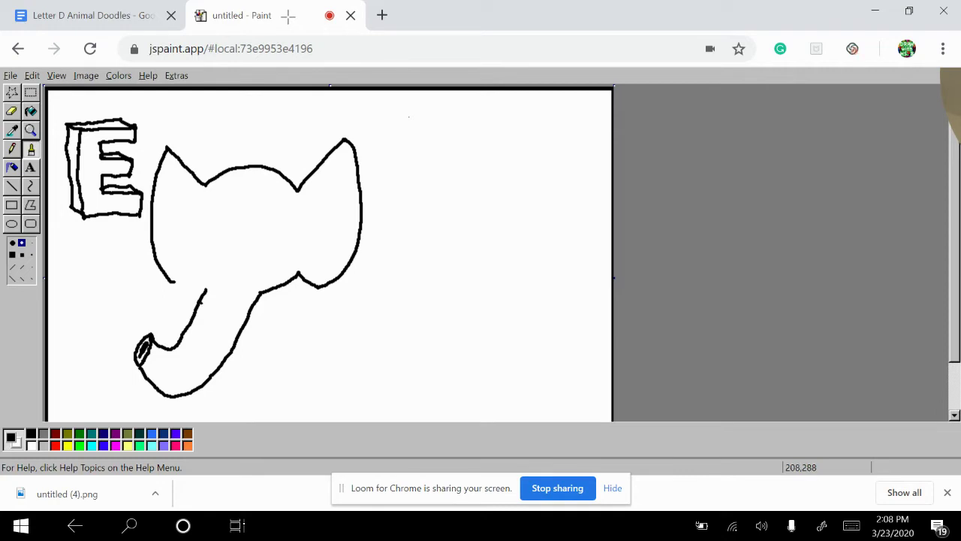
# Join the trunk's top to the head and draw a curved tusk on each side
pyautogui.click(194, 275)
pyautogui.moveTo(207, 288)
pyautogui.mouseDown()
pyautogui.moveTo(191, 278)
pyautogui.moveTo(186, 295)
pyautogui.moveTo(147, 306)
pyautogui.moveTo(194, 312)
pyautogui.mouseUp()
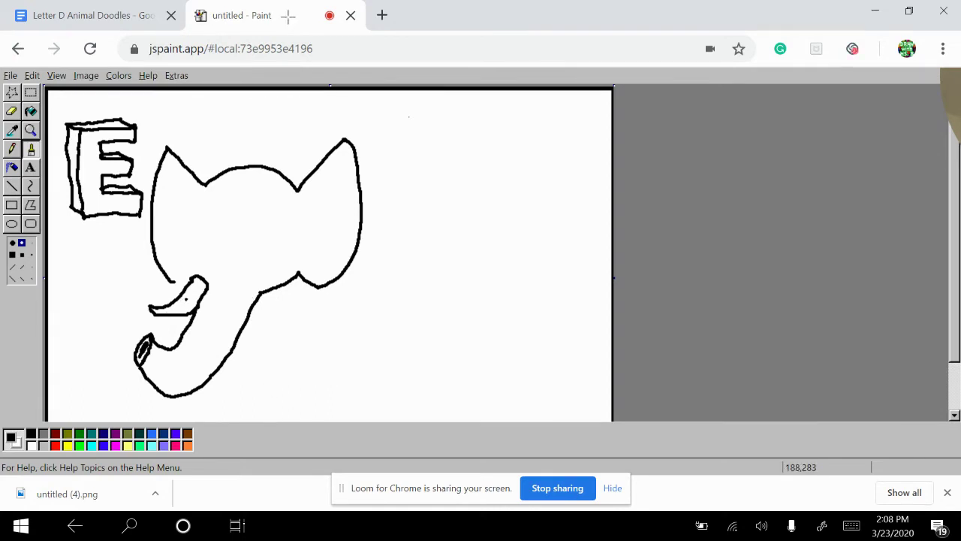
pyautogui.click(180, 302)
pyautogui.moveTo(172, 287); pyautogui.dragTo(186, 279)
pyautogui.moveTo(273, 290)
pyautogui.mouseDown()
pyautogui.moveTo(278, 324)
pyautogui.moveTo(296, 333)
pyautogui.mouseUp()
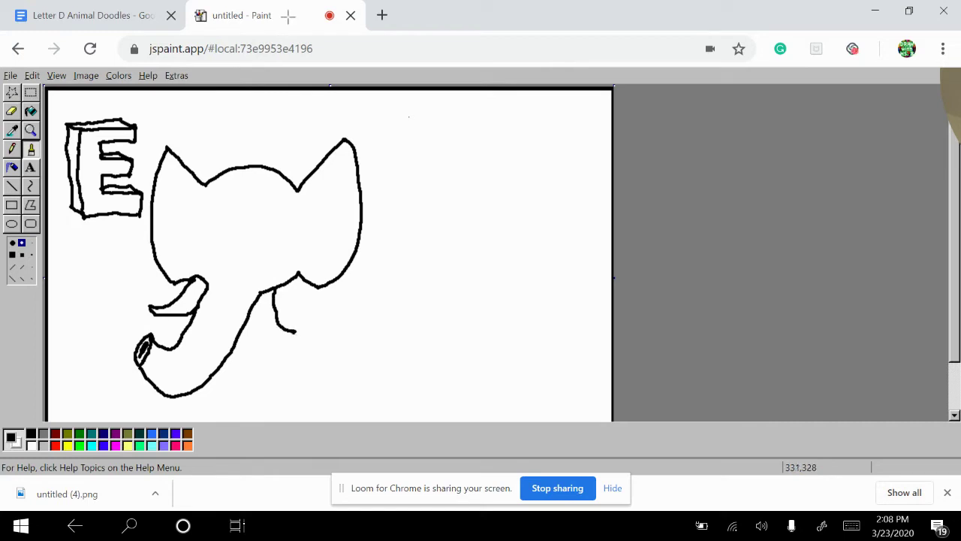
pyautogui.moveTo(296, 336)
pyautogui.mouseDown()
pyautogui.moveTo(263, 335)
pyautogui.moveTo(257, 306)
pyautogui.mouseUp()
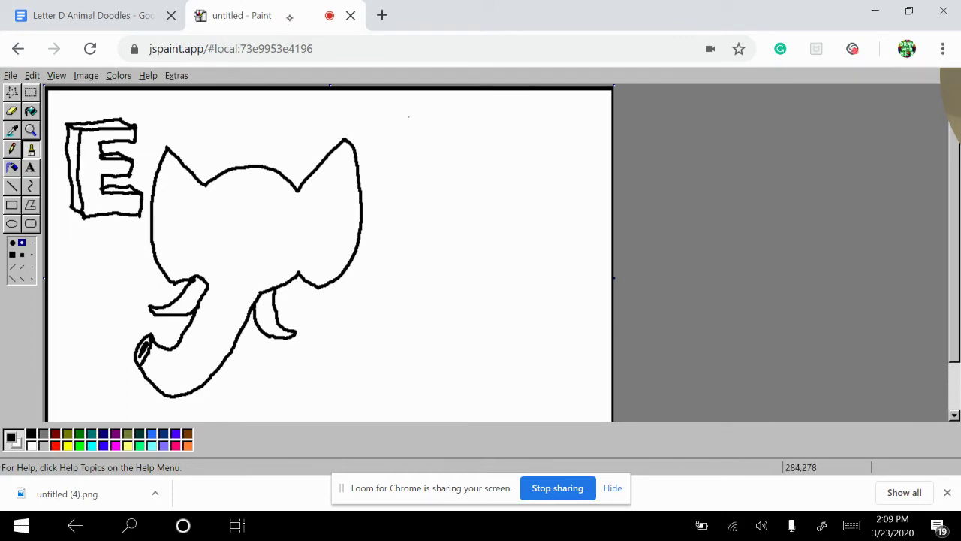
# Brush the trunk's two edges up the face, ending in a smile, then an oval left eye with a pupil
pyautogui.moveTo(264, 293)
pyautogui.mouseDown()
pyautogui.moveTo(267, 251)
pyautogui.moveTo(282, 256)
pyautogui.mouseUp()
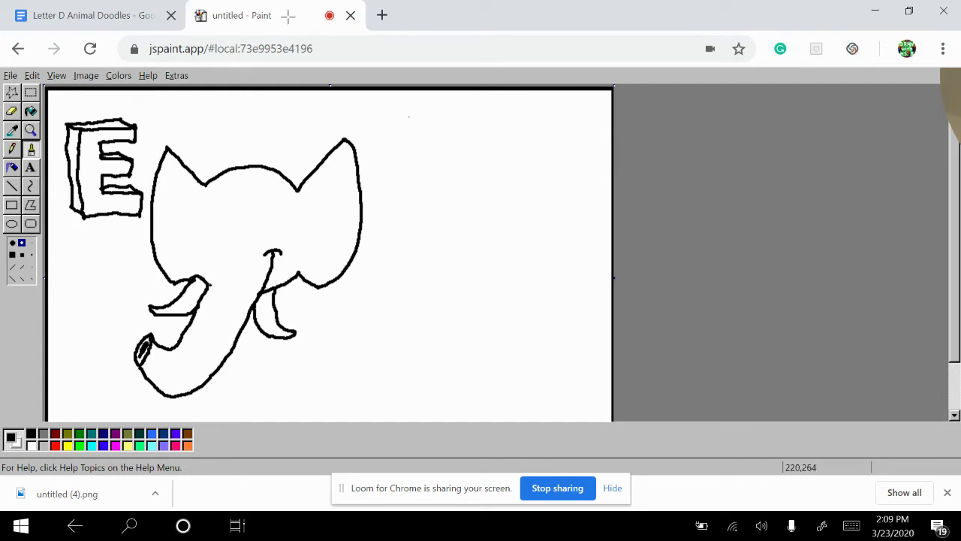
pyautogui.moveTo(208, 288); pyautogui.dragTo(230, 206)
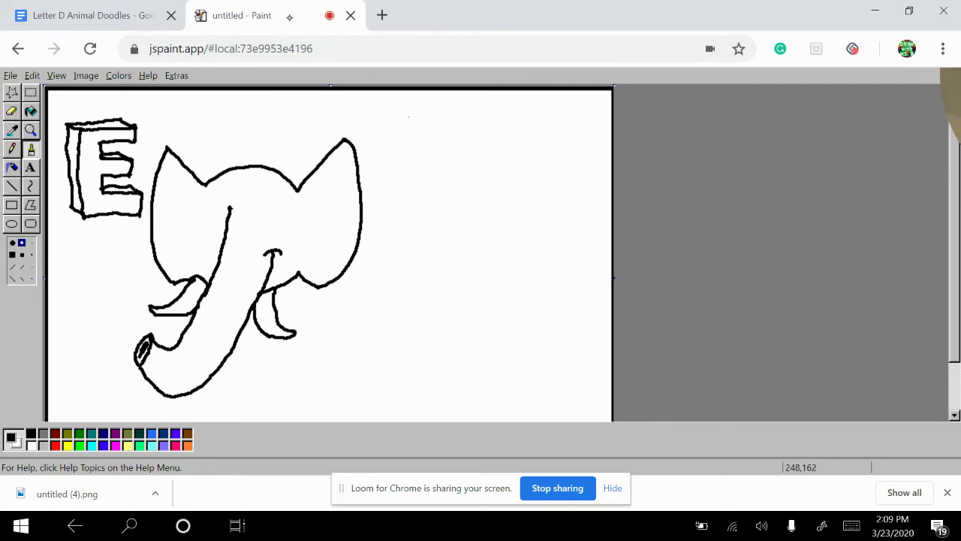
pyautogui.moveTo(231, 208)
pyautogui.mouseDown()
pyautogui.moveTo(214, 201)
pyautogui.moveTo(206, 234)
pyautogui.moveTo(252, 210)
pyautogui.moveTo(246, 235)
pyautogui.moveTo(268, 242)
pyautogui.moveTo(272, 211)
pyautogui.moveTo(264, 227)
pyautogui.moveTo(270, 214)
pyautogui.moveTo(222, 226)
pyautogui.mouseUp()
pyautogui.click(258, 216)
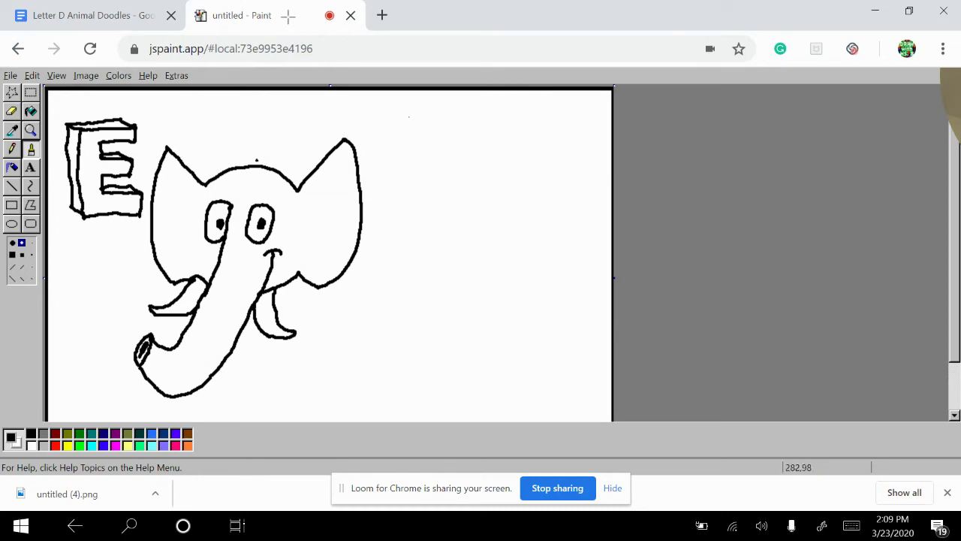
# Brush a long arc for the back from the head to the right, plus a leg line below the right tusk
pyautogui.moveTo(257, 163)
pyautogui.mouseDown()
pyautogui.moveTo(335, 117)
pyautogui.moveTo(398, 109)
pyautogui.moveTo(455, 116)
pyautogui.moveTo(496, 133)
pyautogui.moveTo(534, 170)
pyautogui.moveTo(546, 236)
pyautogui.mouseUp()
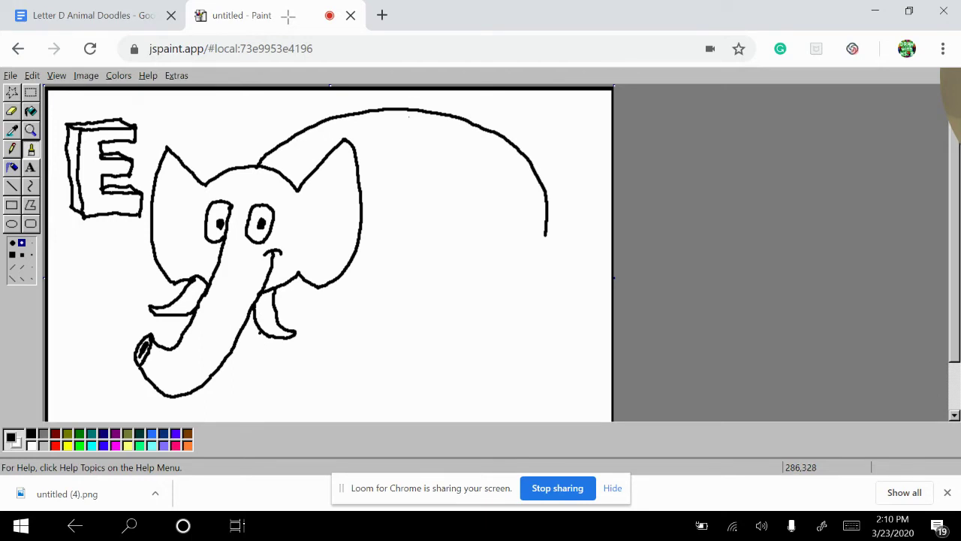
pyautogui.moveTo(262, 335)
pyautogui.mouseDown()
pyautogui.moveTo(261, 388)
pyautogui.moveTo(255, 383)
pyautogui.moveTo(300, 385)
pyautogui.mouseUp()
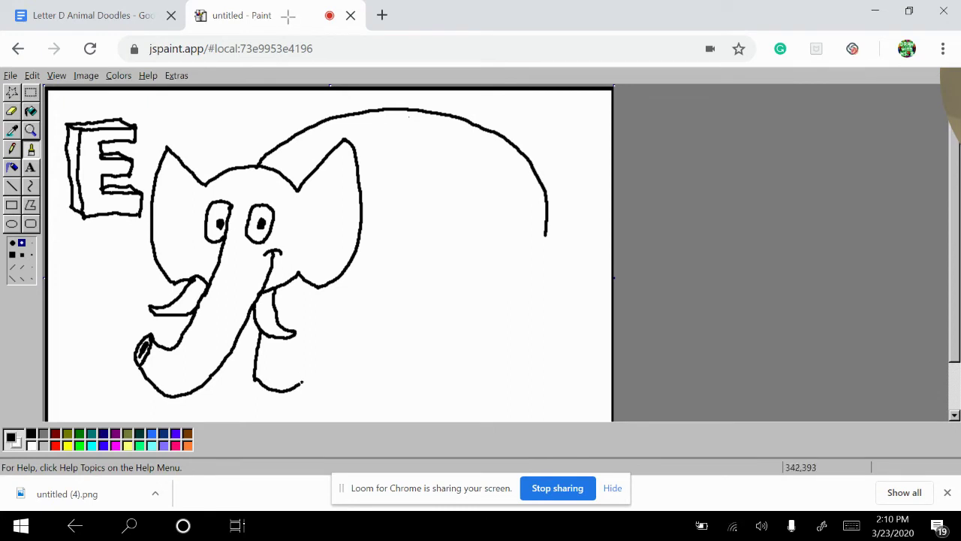
# Finish the front leg's outline and start the back leg line
pyautogui.moveTo(301, 383); pyautogui.dragTo(309, 349)
pyautogui.moveTo(299, 341); pyautogui.dragTo(329, 350)
pyautogui.moveTo(330, 316)
pyautogui.mouseDown()
pyautogui.moveTo(331, 395)
pyautogui.moveTo(376, 396)
pyautogui.moveTo(386, 383)
pyautogui.moveTo(380, 389)
pyautogui.moveTo(388, 301)
pyautogui.mouseUp()
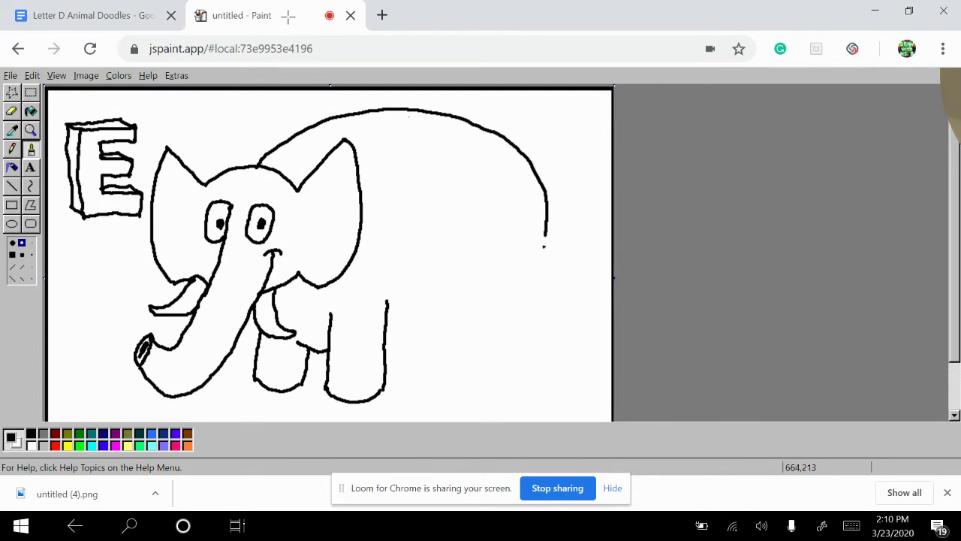
# Pencil the rounded rear, the back leg, the belly line between the legs, and the hind leg
pyautogui.moveTo(546, 234); pyautogui.dragTo(535, 377)
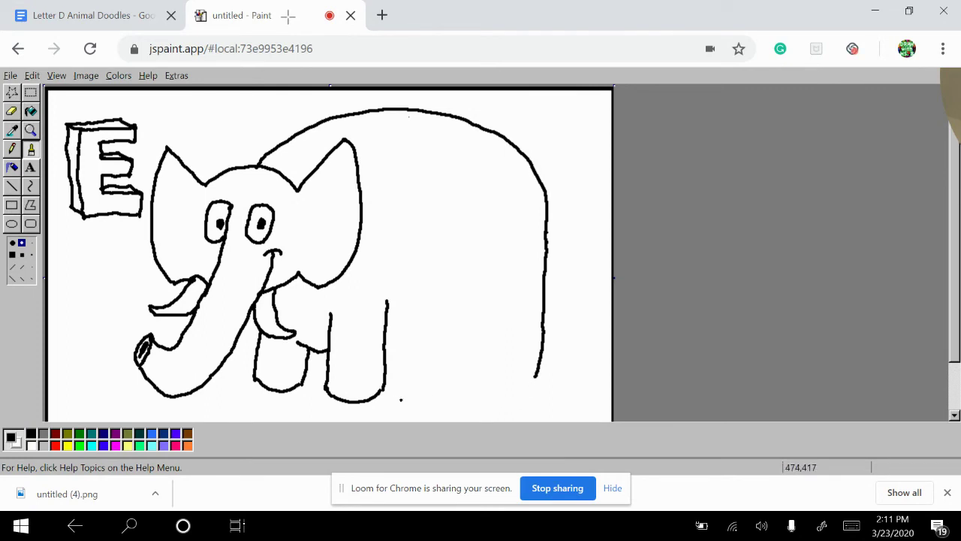
pyautogui.moveTo(534, 377)
pyautogui.mouseDown()
pyautogui.moveTo(505, 389)
pyautogui.moveTo(492, 381)
pyautogui.moveTo(476, 302)
pyautogui.mouseUp()
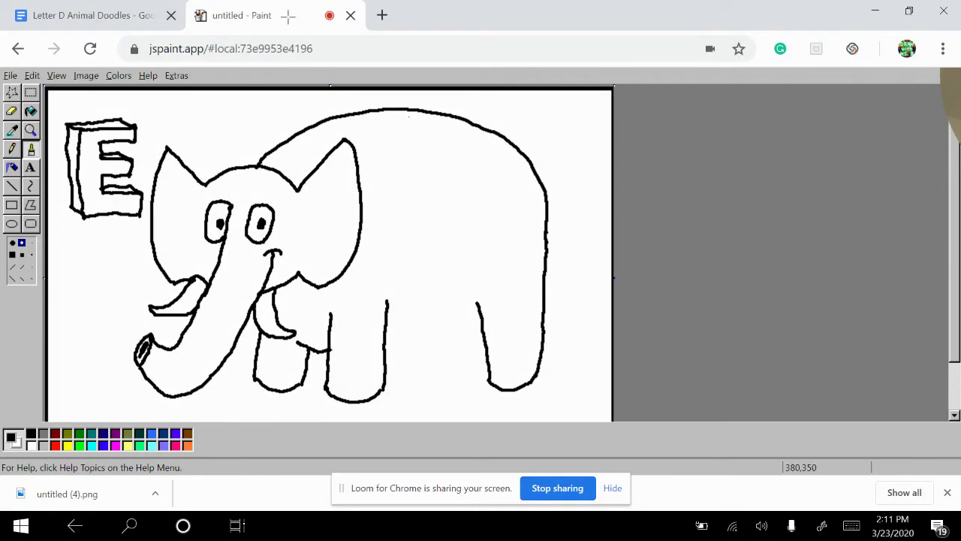
pyautogui.moveTo(384, 347); pyautogui.dragTo(486, 345)
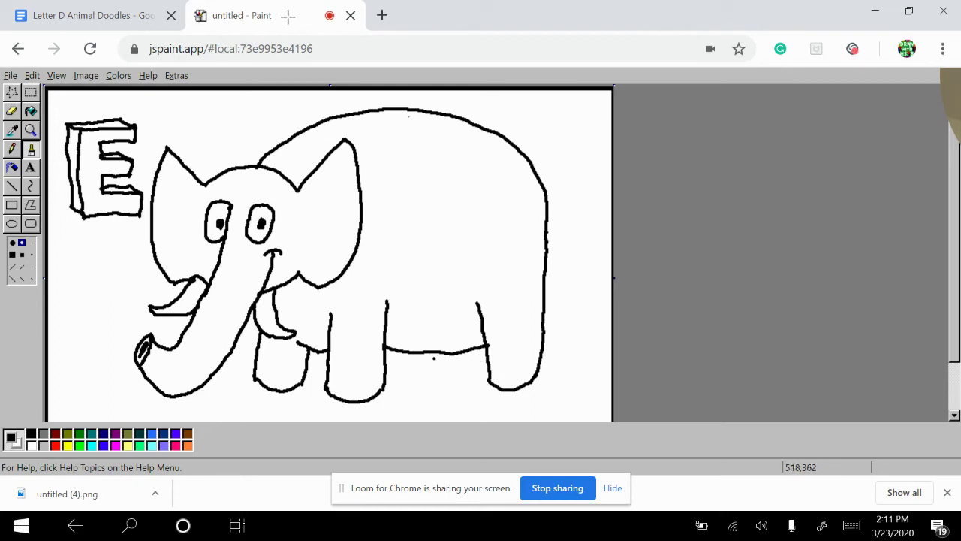
pyautogui.moveTo(438, 354)
pyautogui.mouseDown()
pyautogui.moveTo(442, 376)
pyautogui.moveTo(470, 380)
pyautogui.moveTo(476, 356)
pyautogui.mouseUp()
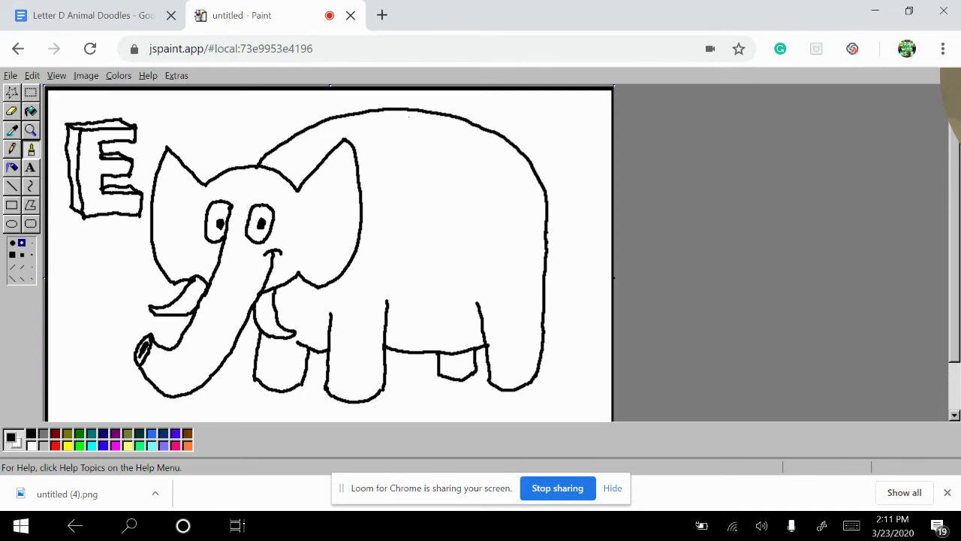
# Add toenails to the front and rear feet, then a two-line tail with a tufted tip
pyautogui.moveTo(256, 376)
pyautogui.mouseDown()
pyautogui.moveTo(266, 369)
pyautogui.moveTo(282, 390)
pyautogui.moveTo(366, 400)
pyautogui.mouseUp()
pyautogui.moveTo(442, 367)
pyautogui.mouseDown()
pyautogui.moveTo(449, 377)
pyautogui.moveTo(521, 386)
pyautogui.mouseUp()
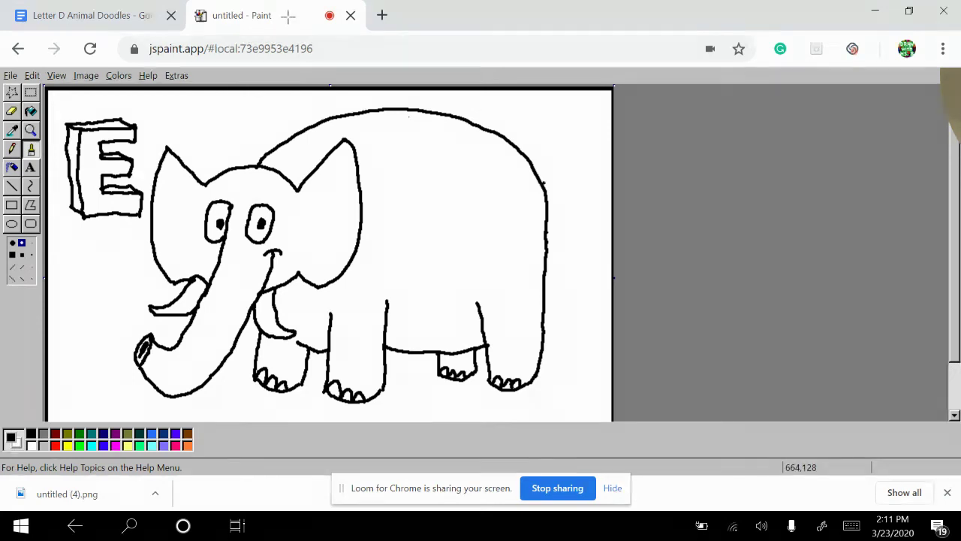
pyautogui.moveTo(550, 196); pyautogui.dragTo(563, 269)
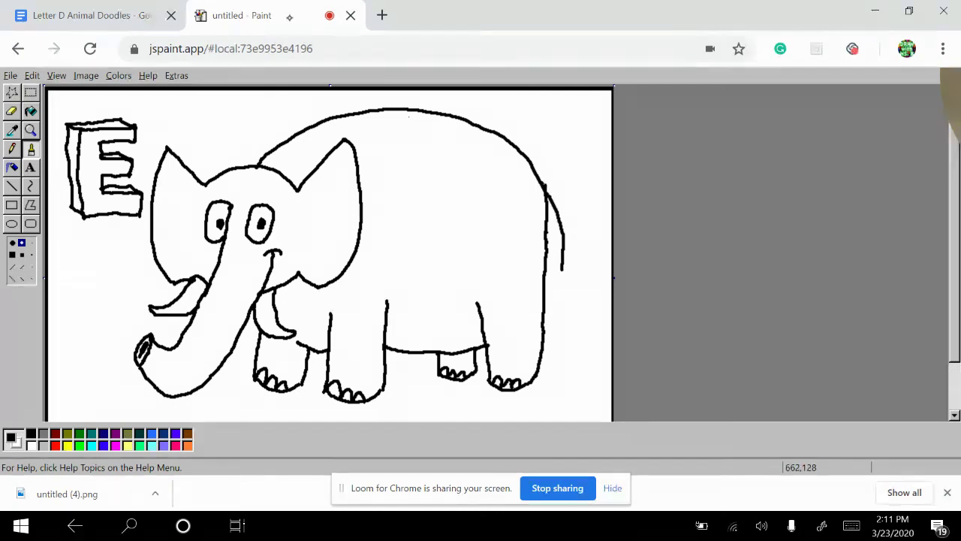
pyautogui.moveTo(551, 191)
pyautogui.mouseDown()
pyautogui.moveTo(568, 226)
pyautogui.moveTo(567, 284)
pyautogui.mouseUp()
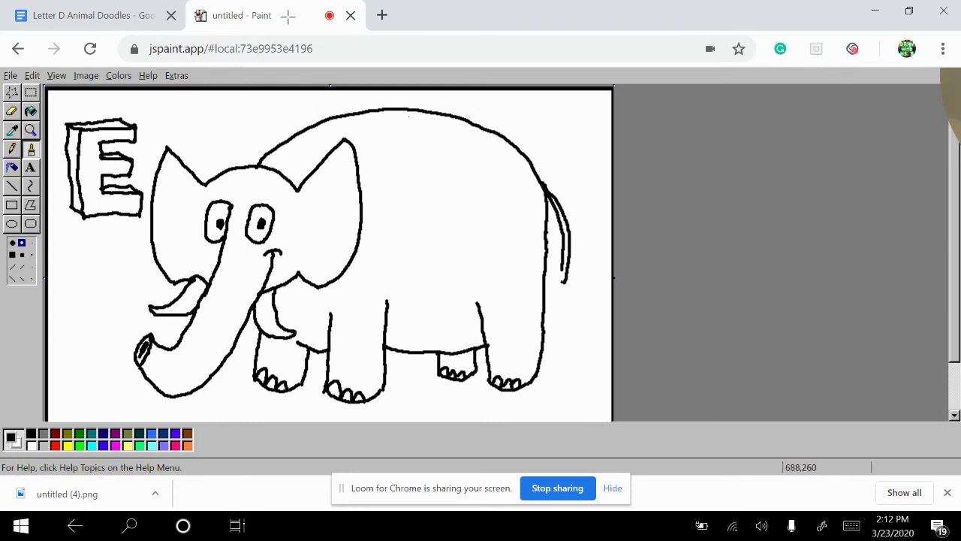
pyautogui.moveTo(558, 288)
pyautogui.mouseDown()
pyautogui.moveTo(562, 278)
pyautogui.moveTo(552, 329)
pyautogui.moveTo(563, 286)
pyautogui.moveTo(556, 314)
pyautogui.mouseUp()
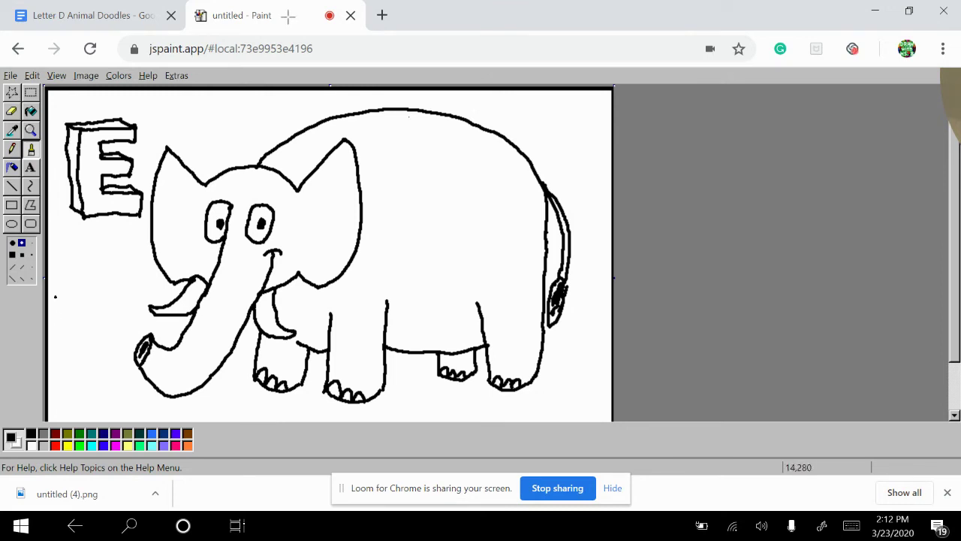
# Pencil a ground line from the left edge to the trunk and from the tail to the right edge
pyautogui.moveTo(48, 284); pyautogui.dragTo(163, 272)
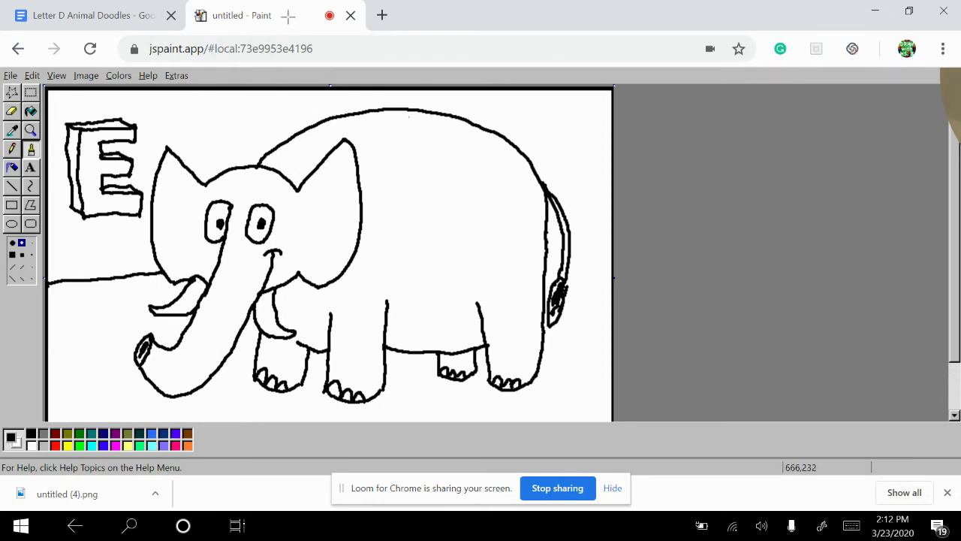
pyautogui.moveTo(547, 261); pyautogui.dragTo(612, 265)
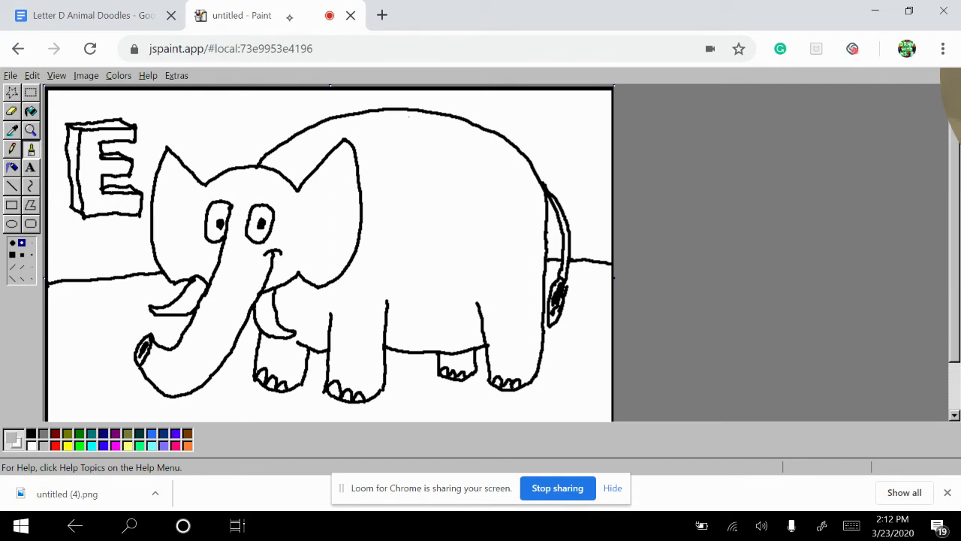
# Fill the elephant's head, trunk, body and the gap between the back legs with light grey
pyautogui.click(30, 111)
pyautogui.click(248, 263)
pyautogui.click(450, 226)
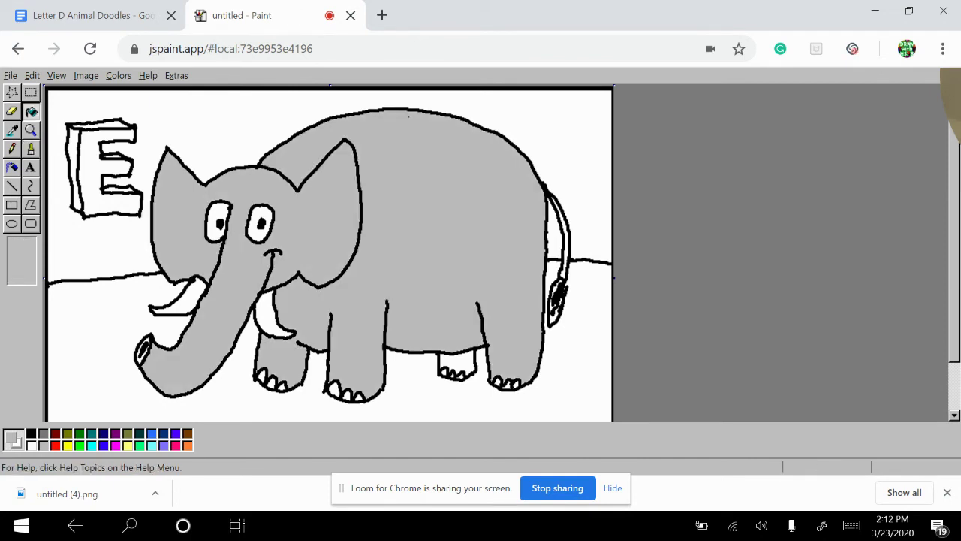
pyautogui.click(456, 360)
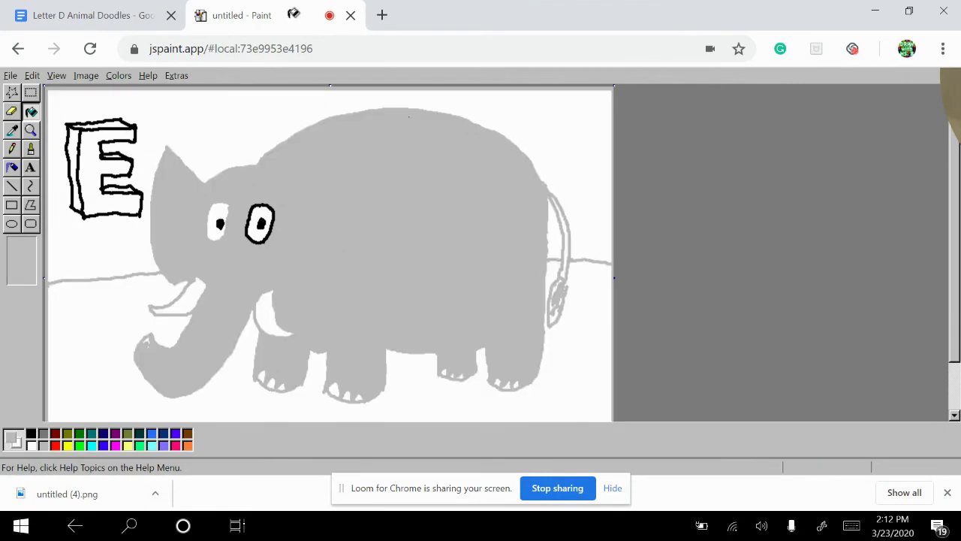
# Undo the fill that hid the outlines and set the drawing colour to black
pyautogui.click(33, 75)
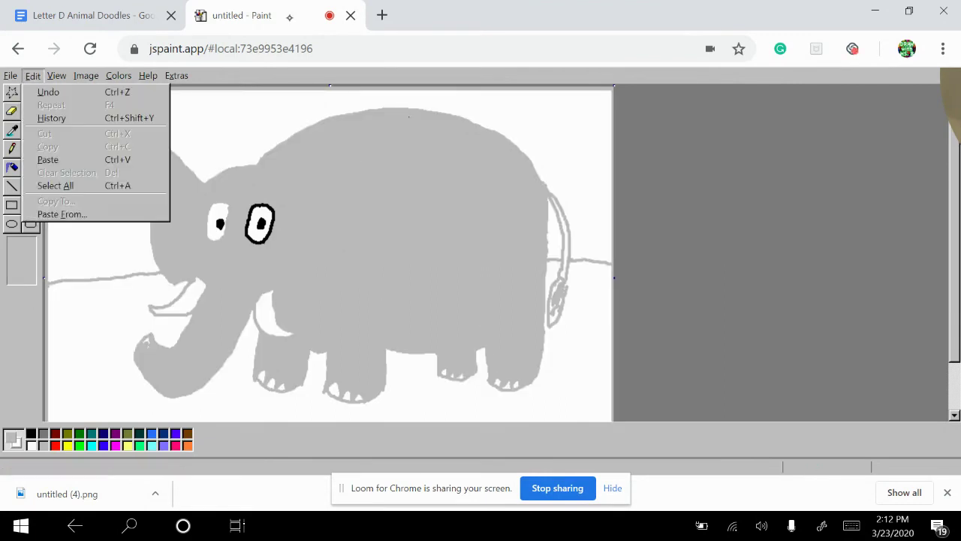
pyautogui.click(33, 76)
pyautogui.click(33, 75)
pyautogui.click(48, 91)
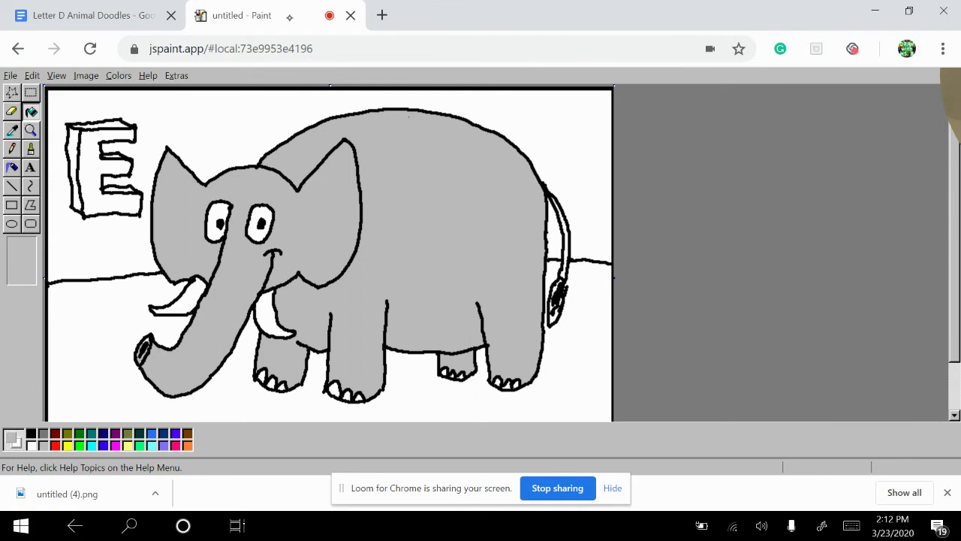
pyautogui.click(31, 433)
# Brush black wrinkle strokes on the front and back legs, the trunk tip and across the trunk
pyautogui.press('b')
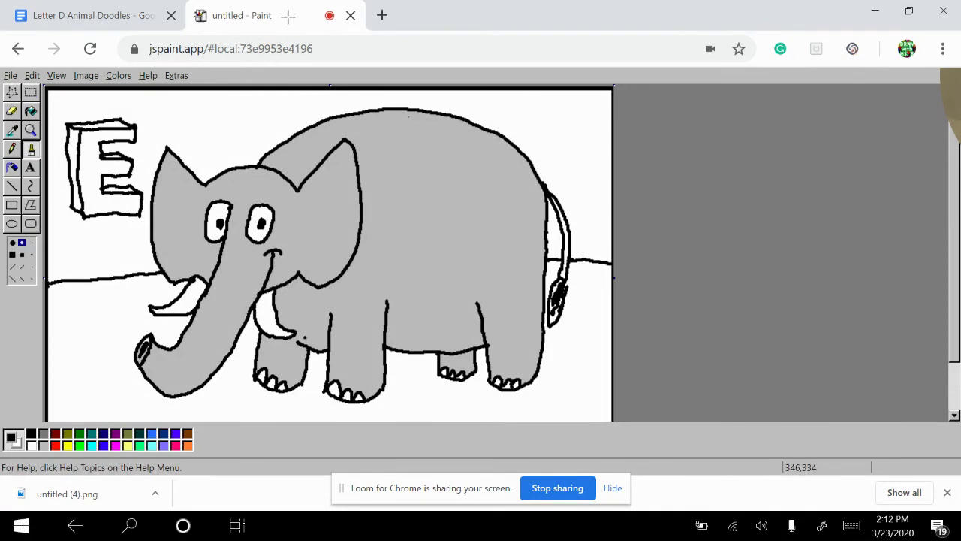
pyautogui.moveTo(387, 306)
pyautogui.mouseDown()
pyautogui.moveTo(386, 287)
pyautogui.moveTo(396, 296)
pyautogui.moveTo(397, 285)
pyautogui.mouseUp()
pyautogui.moveTo(324, 306)
pyautogui.mouseDown()
pyautogui.moveTo(328, 317)
pyautogui.moveTo(316, 308)
pyautogui.moveTo(329, 319)
pyautogui.mouseUp()
pyautogui.moveTo(475, 305); pyautogui.dragTo(476, 293)
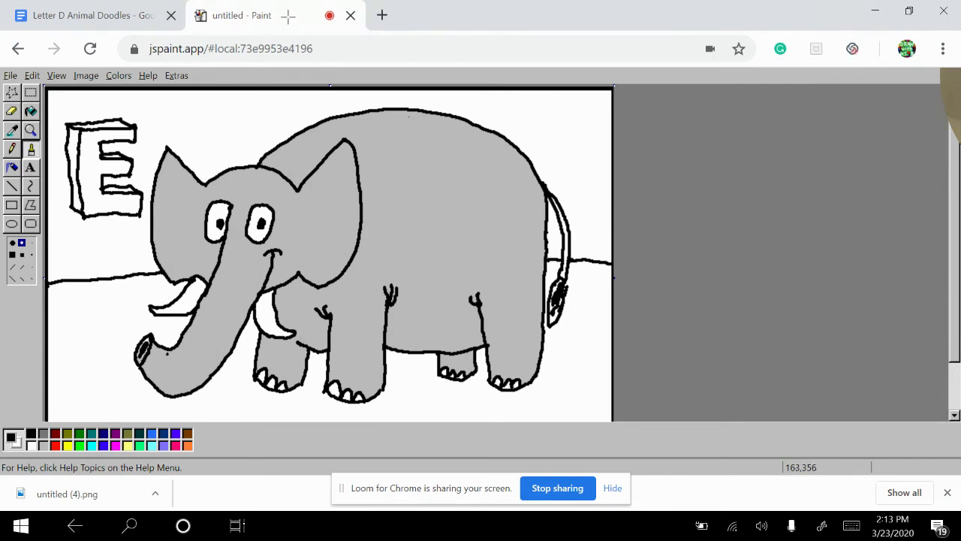
pyautogui.moveTo(168, 351)
pyautogui.mouseDown()
pyautogui.moveTo(174, 370)
pyautogui.moveTo(191, 352)
pyautogui.mouseUp()
pyautogui.moveTo(211, 284)
pyautogui.mouseDown()
pyautogui.moveTo(223, 294)
pyautogui.moveTo(230, 285)
pyautogui.mouseUp()
pyautogui.moveTo(218, 269); pyautogui.dragTo(230, 278)
# Add a crease on the back and wrinkle marks beside both eyes
pyautogui.moveTo(489, 143); pyautogui.dragTo(522, 176)
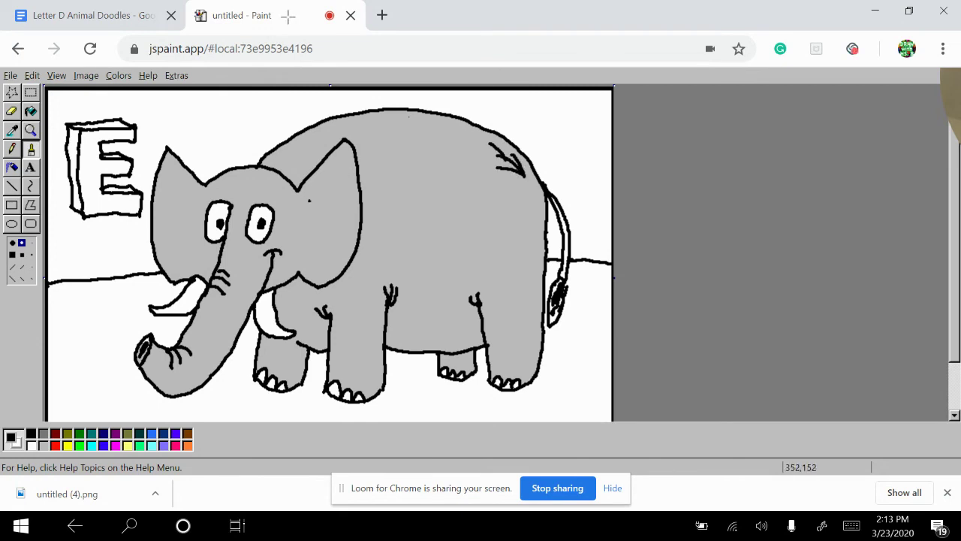
pyautogui.moveTo(304, 207); pyautogui.dragTo(319, 230)
pyautogui.moveTo(306, 214); pyautogui.dragTo(323, 207)
pyautogui.moveTo(193, 213)
pyautogui.mouseDown()
pyautogui.moveTo(174, 225)
pyautogui.moveTo(186, 227)
pyautogui.mouseUp()
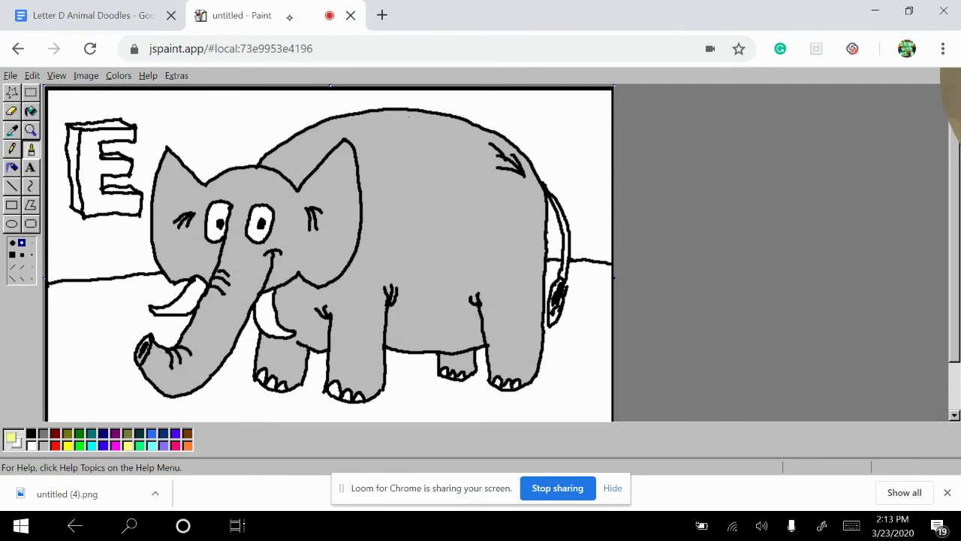
# Fill the ground pale yellow and the tail grey, undoing a stray grey fill on an outline
pyautogui.click(30, 111)
pyautogui.click(105, 353)
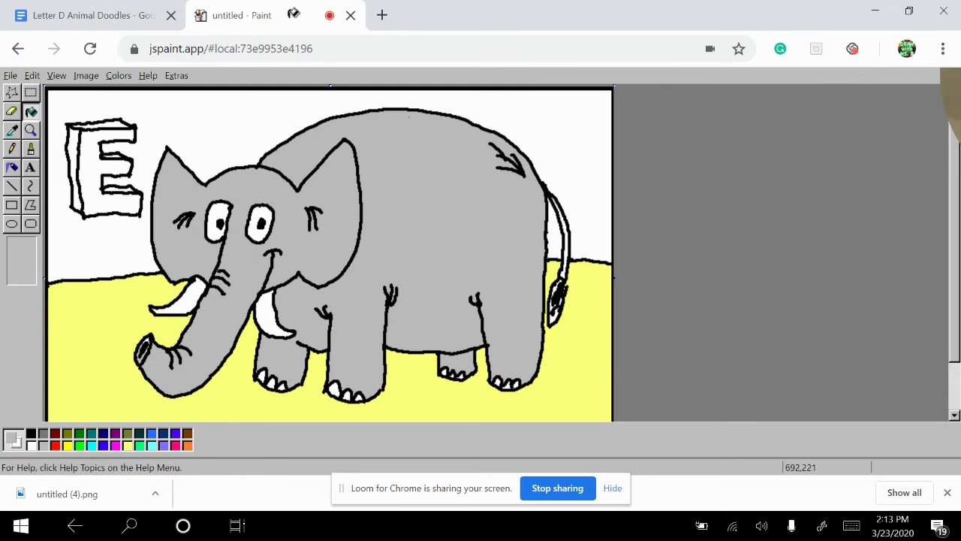
pyautogui.click(559, 225)
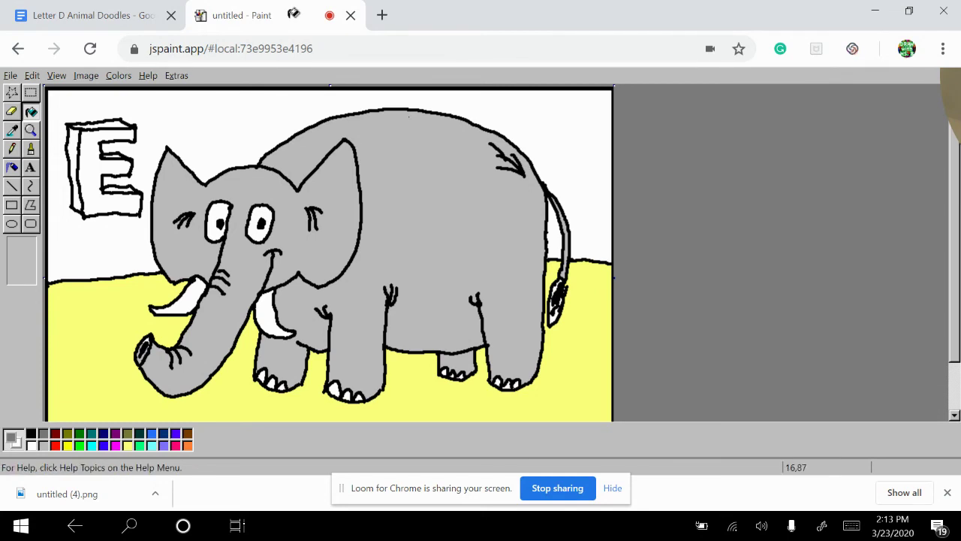
pyautogui.click(51, 278)
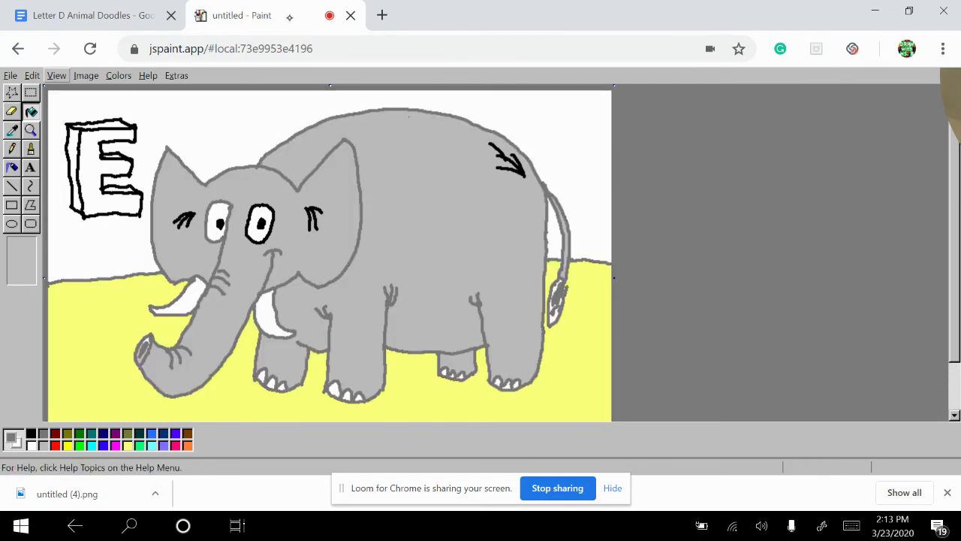
pyautogui.click(31, 75)
pyautogui.click(45, 91)
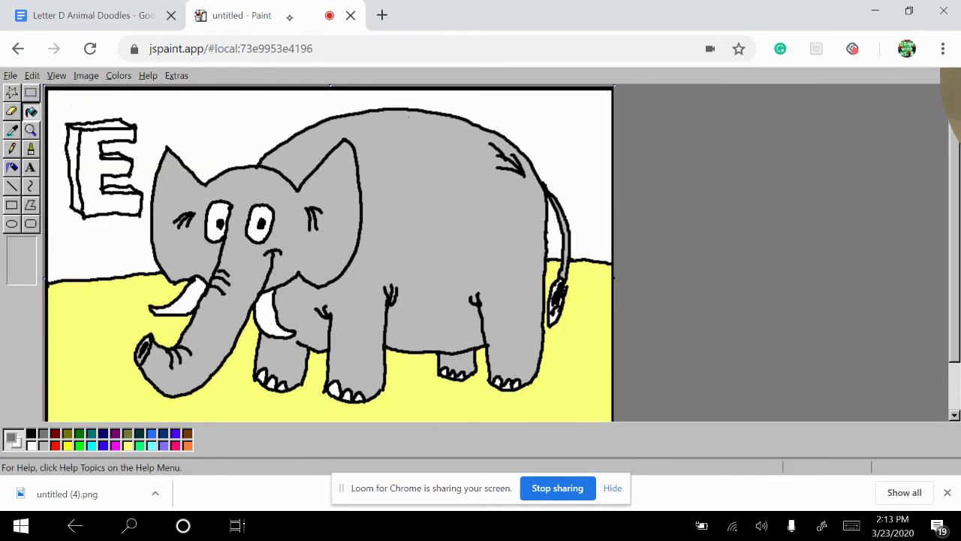
# Brush grey peaked mountain outlines from left of the E across the sky to the right edge
pyautogui.click(31, 148)
pyautogui.moveTo(46, 190); pyautogui.dragTo(70, 180)
pyautogui.click(126, 155)
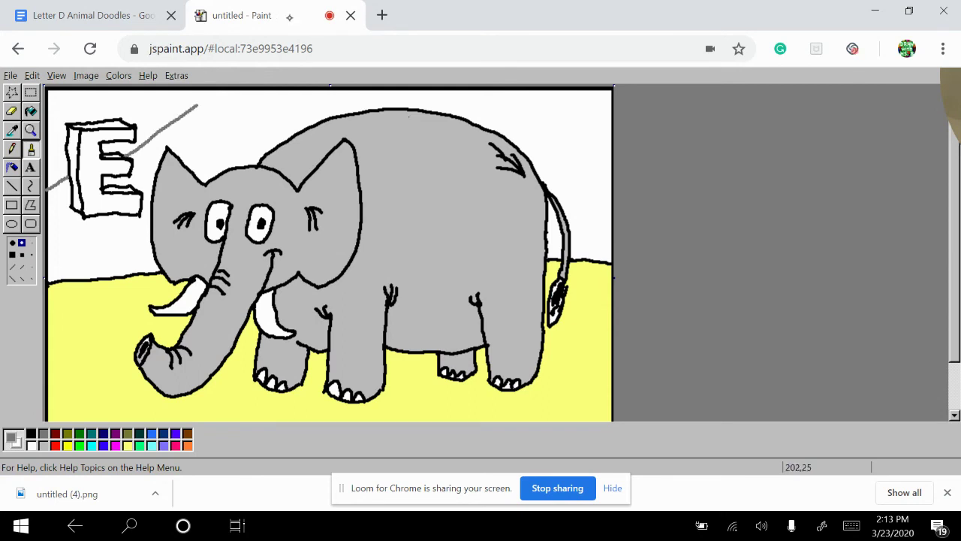
pyautogui.moveTo(199, 109)
pyautogui.mouseDown()
pyautogui.moveTo(218, 105)
pyautogui.moveTo(272, 133)
pyautogui.moveTo(307, 107)
pyautogui.moveTo(354, 98)
pyautogui.moveTo(380, 108)
pyautogui.mouseUp()
pyautogui.moveTo(456, 118)
pyautogui.mouseDown()
pyautogui.moveTo(519, 95)
pyautogui.moveTo(611, 154)
pyautogui.mouseUp()
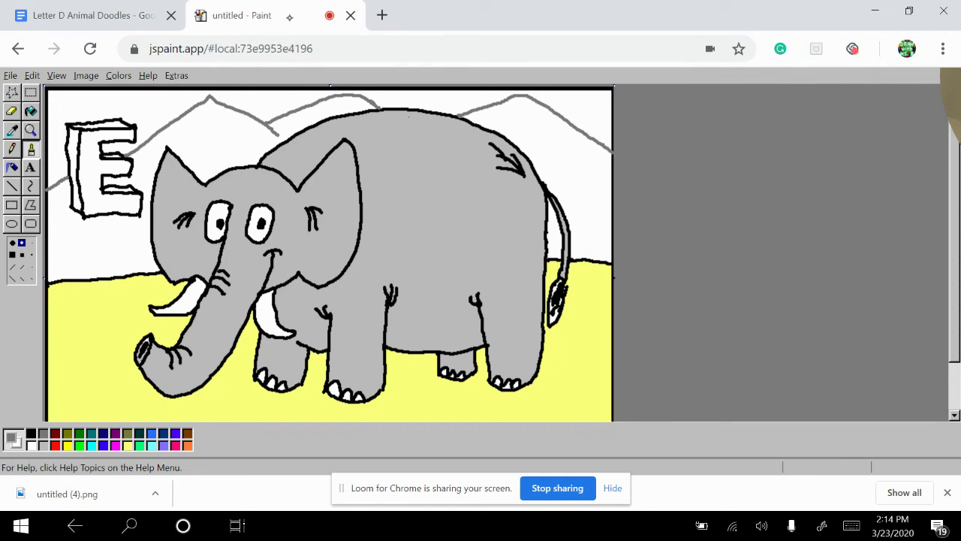
# Fill the left mountain, the right mountain and the strip beside the tail with dark gray
pyautogui.click(30, 111)
pyautogui.click(110, 224)
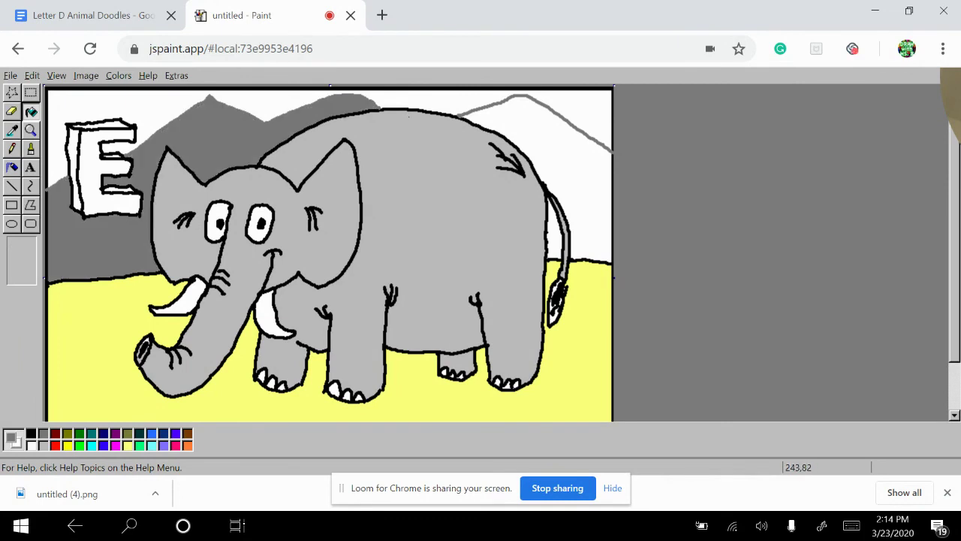
pyautogui.click(586, 183)
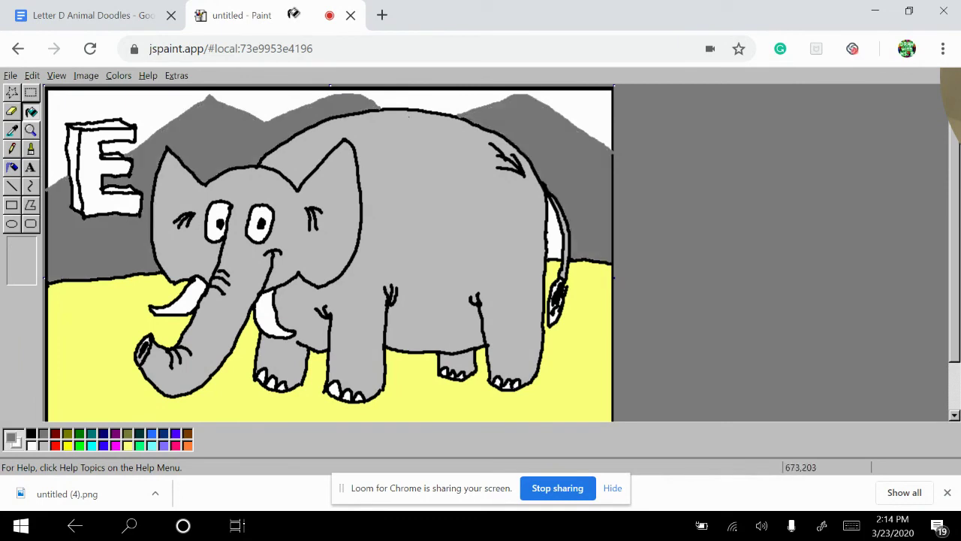
pyautogui.click(554, 225)
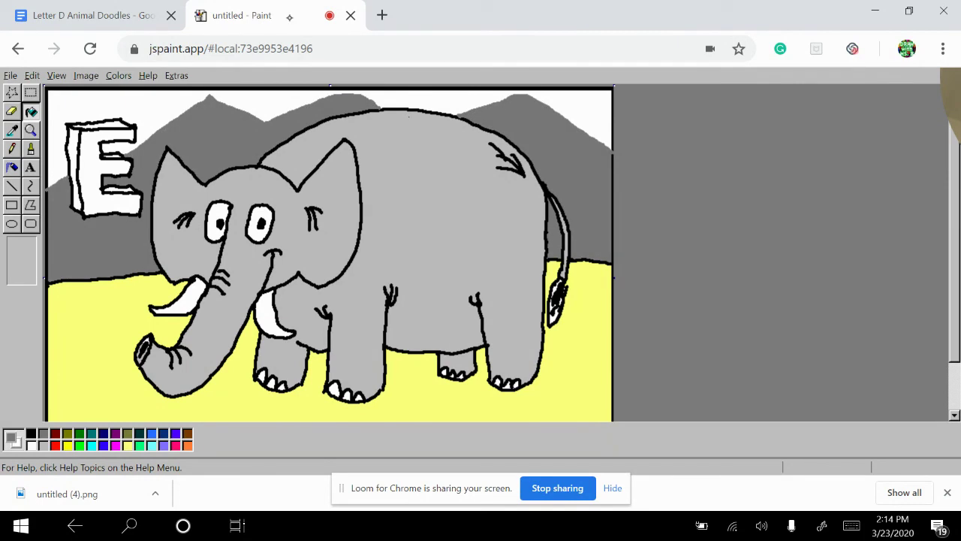
# Paint green bushes with the Brush at the left and right edges of the horizon
pyautogui.doubleClick(78, 434)
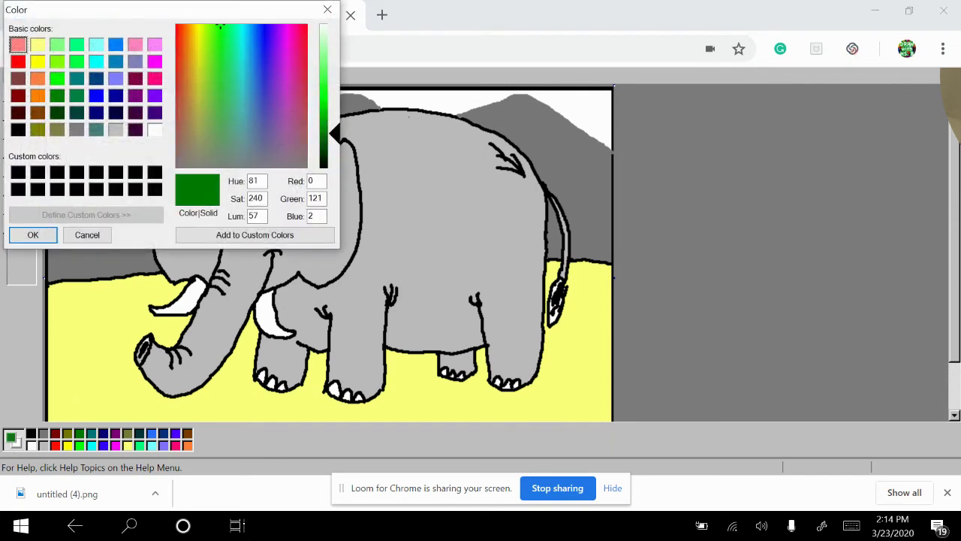
pyautogui.click(30, 234)
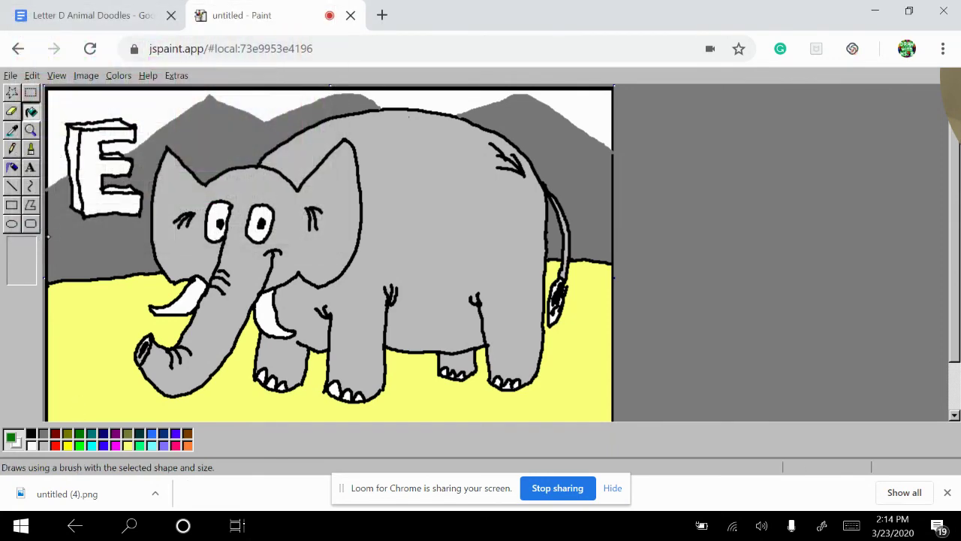
pyautogui.click(30, 148)
pyautogui.moveTo(48, 235)
pyautogui.mouseDown()
pyautogui.moveTo(53, 268)
pyautogui.moveTo(63, 278)
pyautogui.moveTo(83, 265)
pyautogui.moveTo(91, 275)
pyautogui.moveTo(114, 272)
pyautogui.moveTo(116, 253)
pyautogui.moveTo(157, 263)
pyautogui.mouseUp()
pyautogui.moveTo(603, 259)
pyautogui.mouseDown()
pyautogui.moveTo(612, 255)
pyautogui.moveTo(552, 258)
pyautogui.moveTo(592, 236)
pyautogui.moveTo(586, 225)
pyautogui.moveTo(607, 234)
pyautogui.mouseUp()
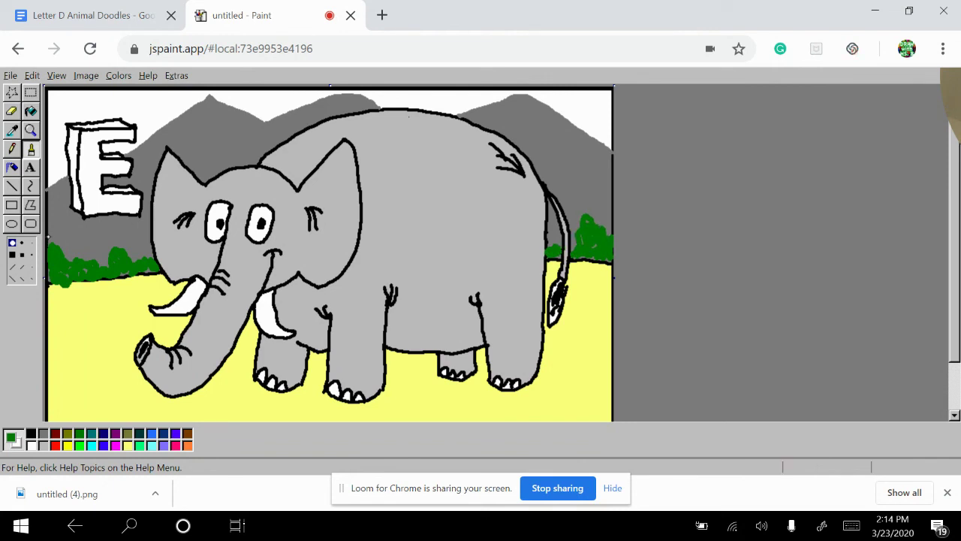
# Shade the tops of both bush clusters dark teal using a larger brush
pyautogui.click(138, 433)
pyautogui.click(21, 242)
pyautogui.moveTo(54, 259)
pyautogui.mouseDown()
pyautogui.moveTo(99, 265)
pyautogui.moveTo(117, 249)
pyautogui.moveTo(154, 267)
pyautogui.mouseUp()
pyautogui.moveTo(605, 239)
pyautogui.mouseDown()
pyautogui.moveTo(591, 232)
pyautogui.moveTo(576, 248)
pyautogui.moveTo(553, 251)
pyautogui.moveTo(603, 259)
pyautogui.moveTo(610, 248)
pyautogui.moveTo(578, 255)
pyautogui.mouseUp()
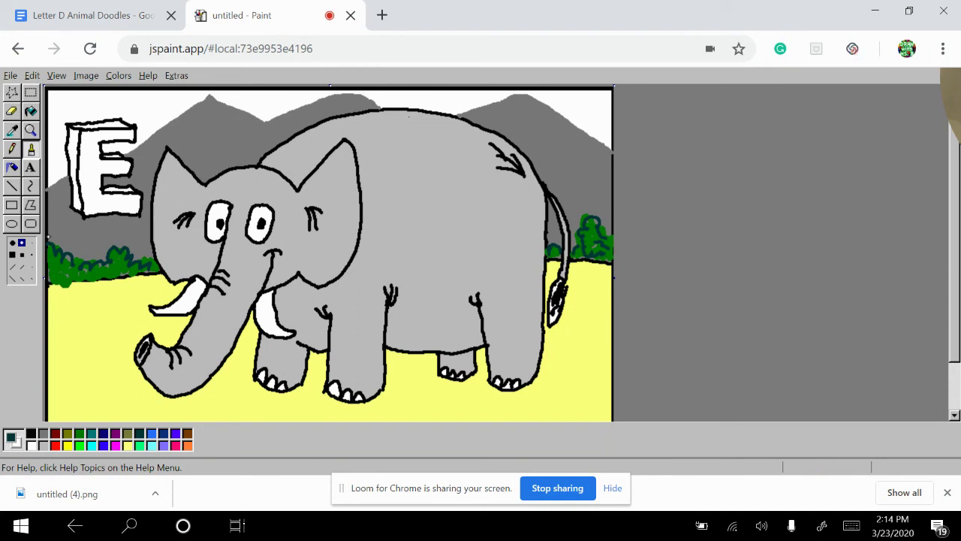
# Stroke thin orange grass tufts in the lower-left ground with a slanted brush
pyautogui.click(187, 445)
pyautogui.click(30, 243)
pyautogui.moveTo(49, 340); pyautogui.dragTo(63, 356)
pyautogui.moveTo(63, 354); pyautogui.dragTo(71, 371)
pyautogui.moveTo(57, 335); pyautogui.dragTo(77, 367)
pyautogui.moveTo(68, 329)
pyautogui.mouseDown()
pyautogui.moveTo(74, 364)
pyautogui.moveTo(78, 332)
pyautogui.mouseUp()
# Add an orange grass tuft at the lower right and another at the lower left
pyautogui.moveTo(570, 398)
pyautogui.mouseDown()
pyautogui.moveTo(569, 358)
pyautogui.moveTo(577, 364)
pyautogui.mouseUp()
pyautogui.moveTo(571, 385); pyautogui.dragTo(590, 347)
pyautogui.moveTo(583, 393); pyautogui.dragTo(599, 352)
pyautogui.moveTo(103, 399); pyautogui.dragTo(107, 378)
pyautogui.moveTo(105, 411); pyautogui.dragTo(116, 384)
pyautogui.moveTo(117, 401); pyautogui.dragTo(119, 376)
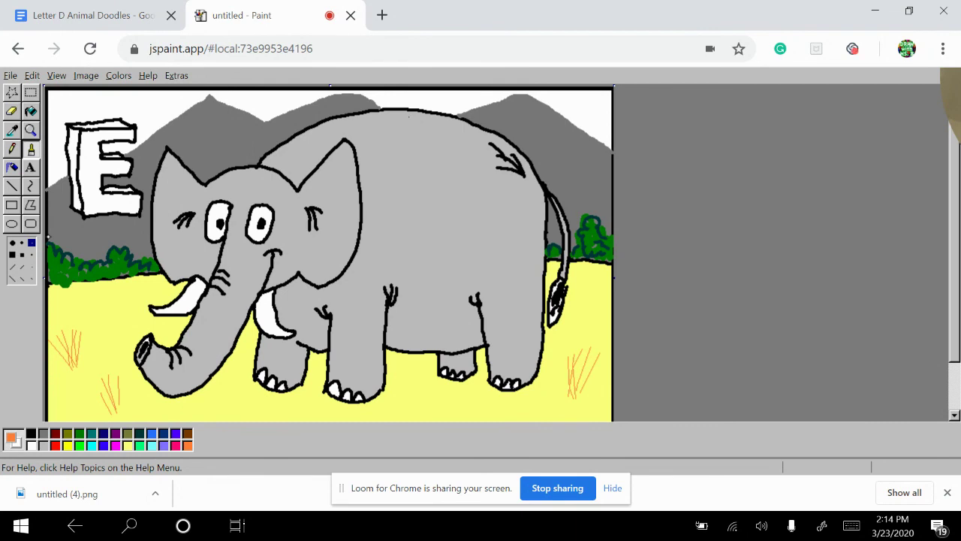
# Fill the front of the letter E magenta with the Fill tool
pyautogui.click(151, 444)
pyautogui.click(115, 444)
pyautogui.click(31, 110)
pyautogui.click(91, 187)
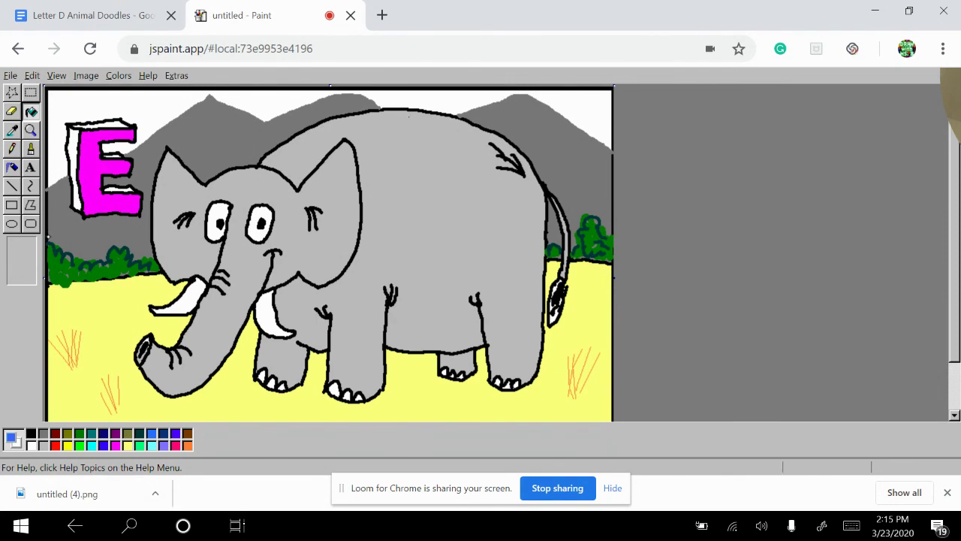
# Fill the E's left side and top faces blue, undoing a fill that spilled
pyautogui.click(79, 144)
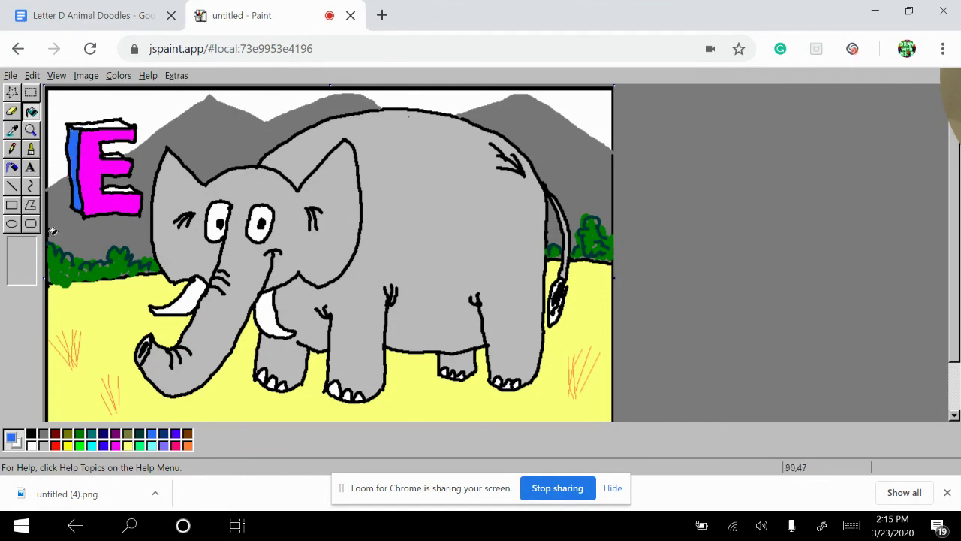
pyautogui.click(119, 127)
pyautogui.click(118, 162)
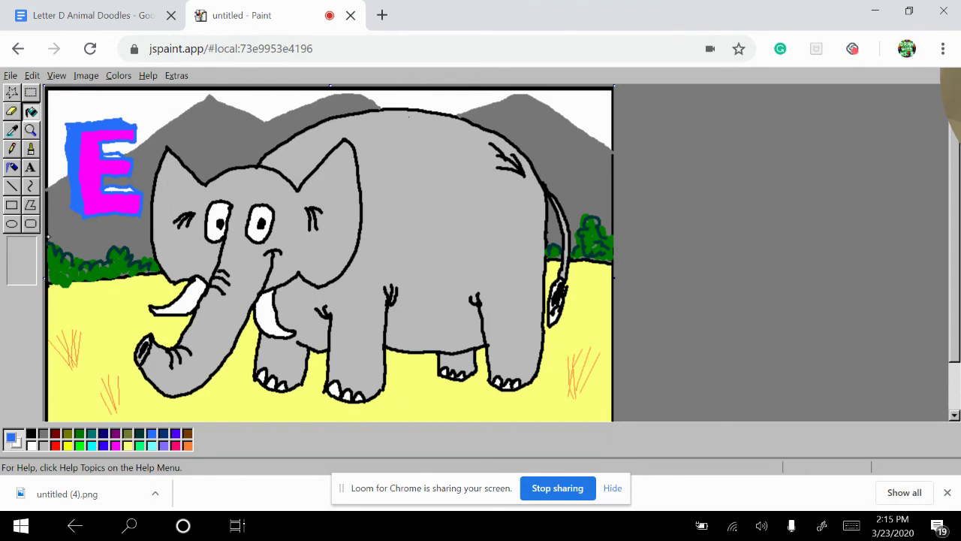
pyautogui.click(33, 76)
pyautogui.click(53, 231)
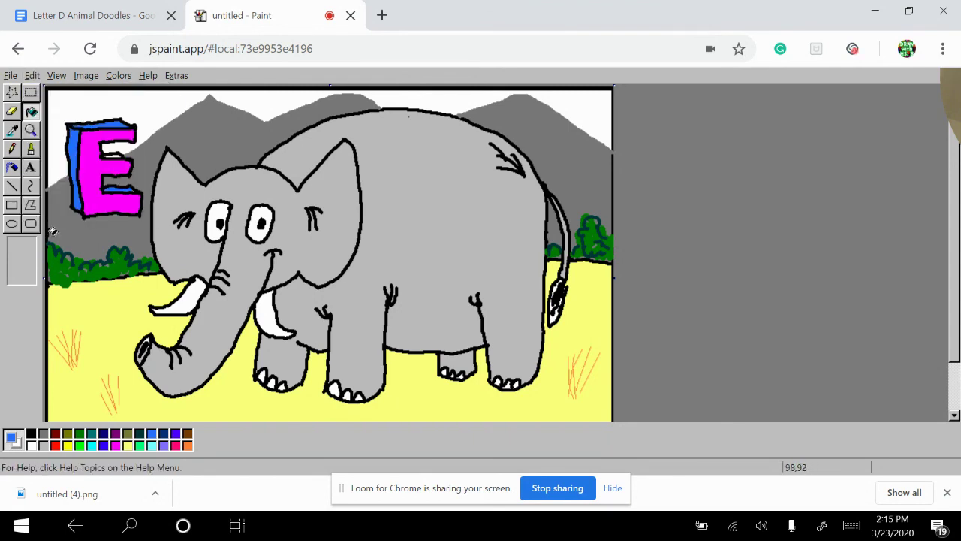
# Restore the E's fills with Edit > Repeat, then fill its white gap strip blue while zoomed in, then return to 1x
pyautogui.click(32, 75)
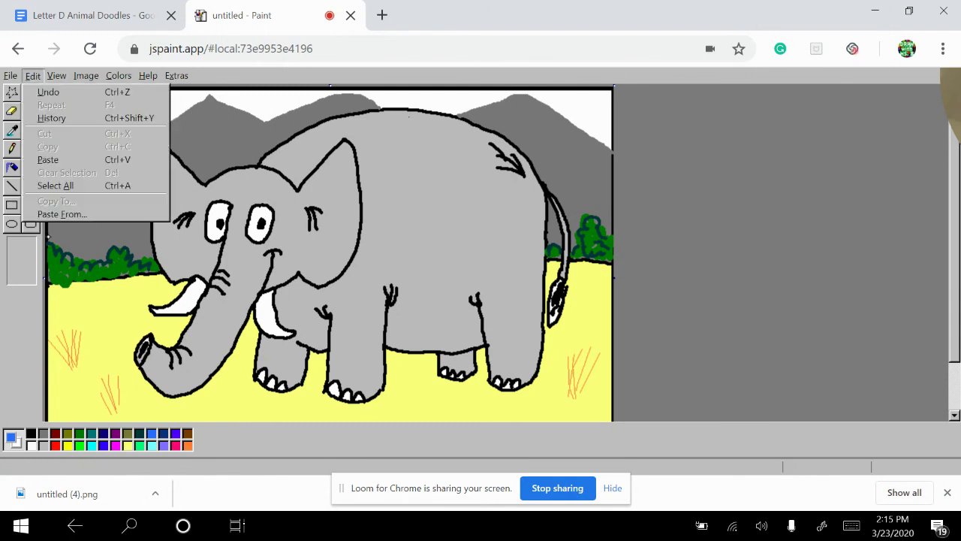
pyautogui.press('Return')
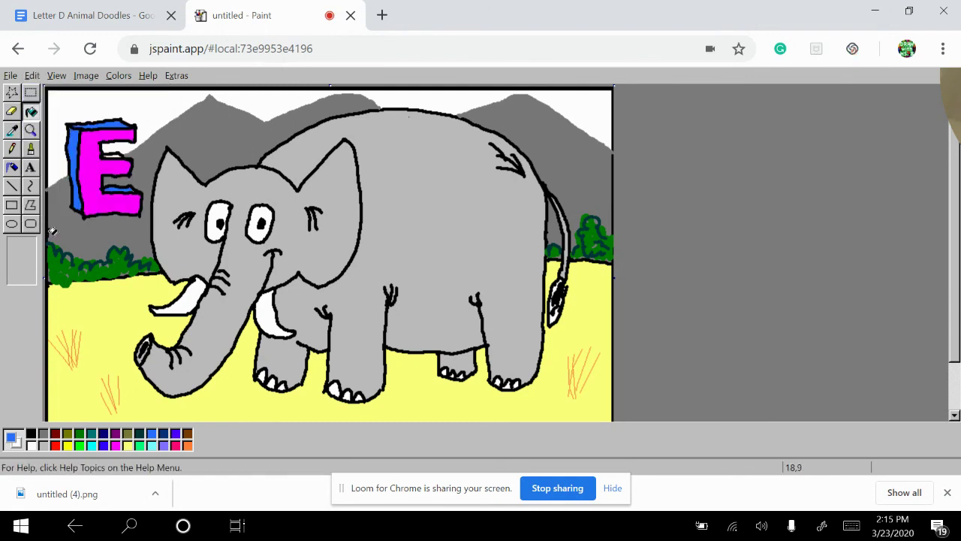
pyautogui.click(31, 129)
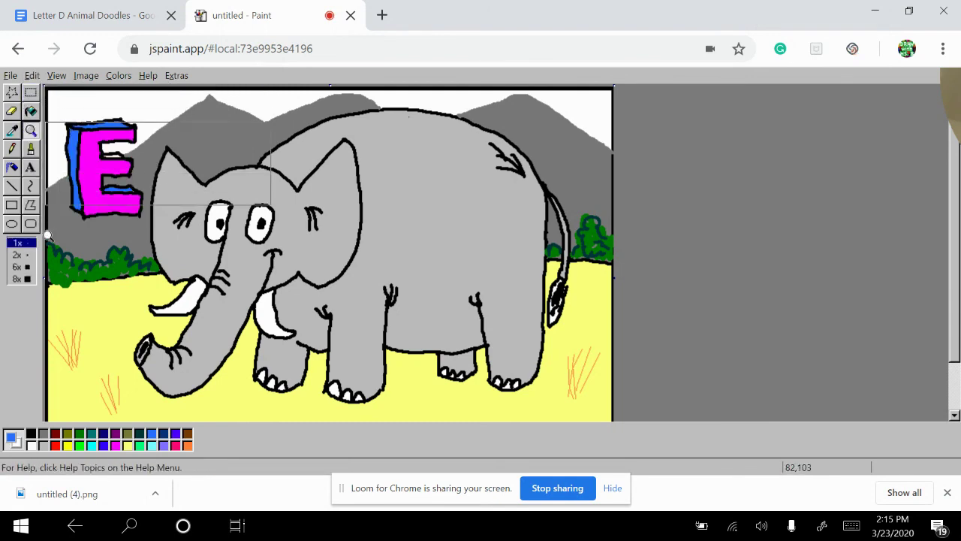
pyautogui.click(51, 232)
pyautogui.click(314, 200)
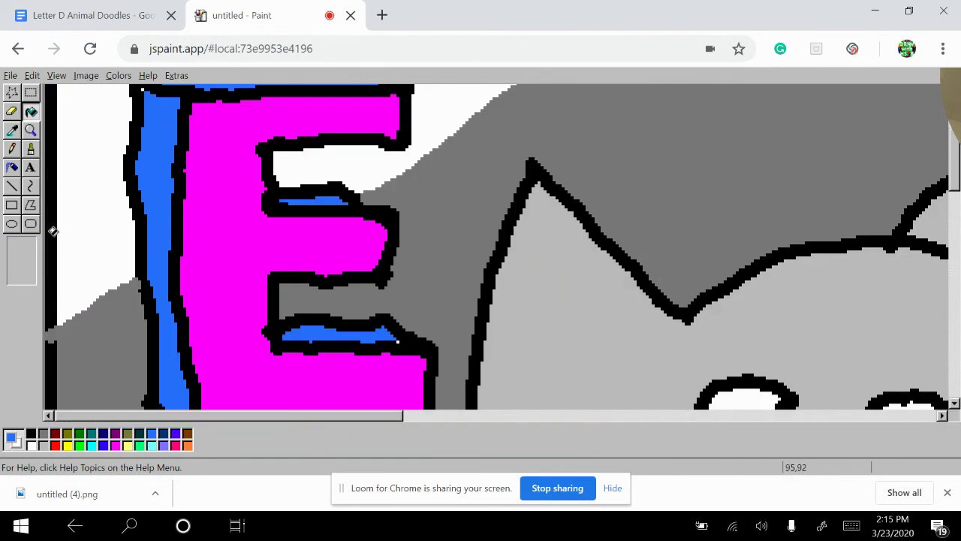
pyautogui.click(31, 129)
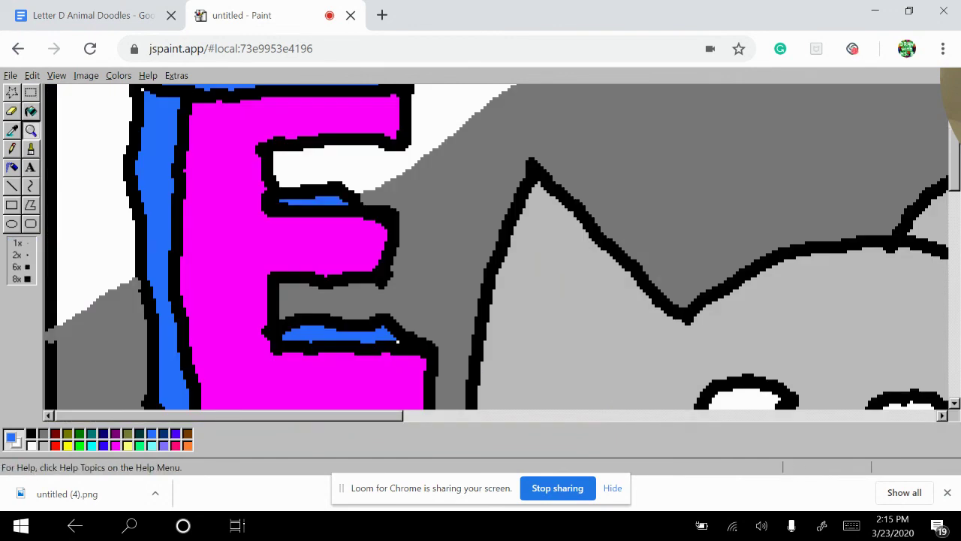
pyautogui.click(53, 231)
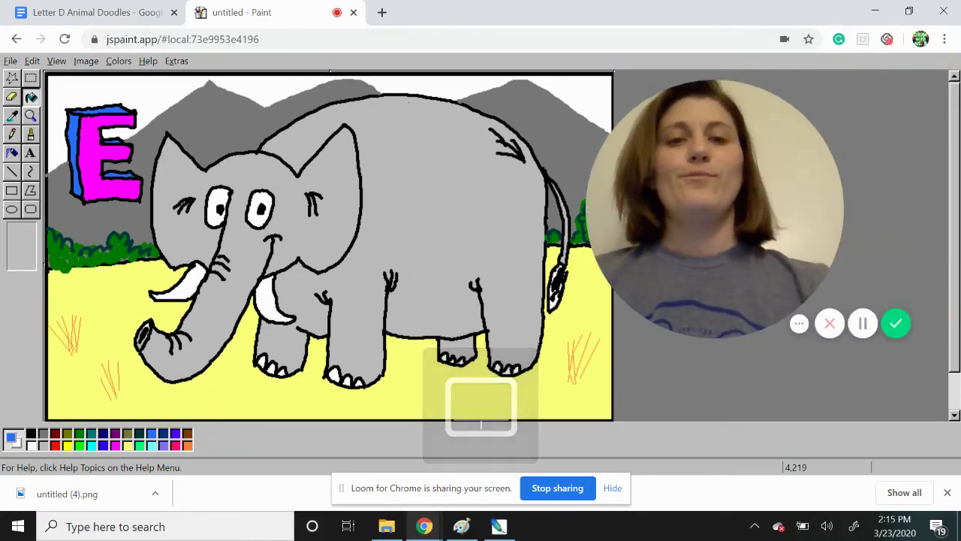
# Fill the left-hand green bushes with blue
pyautogui.moveTo(715, 208); pyautogui.dragTo(439, 188)
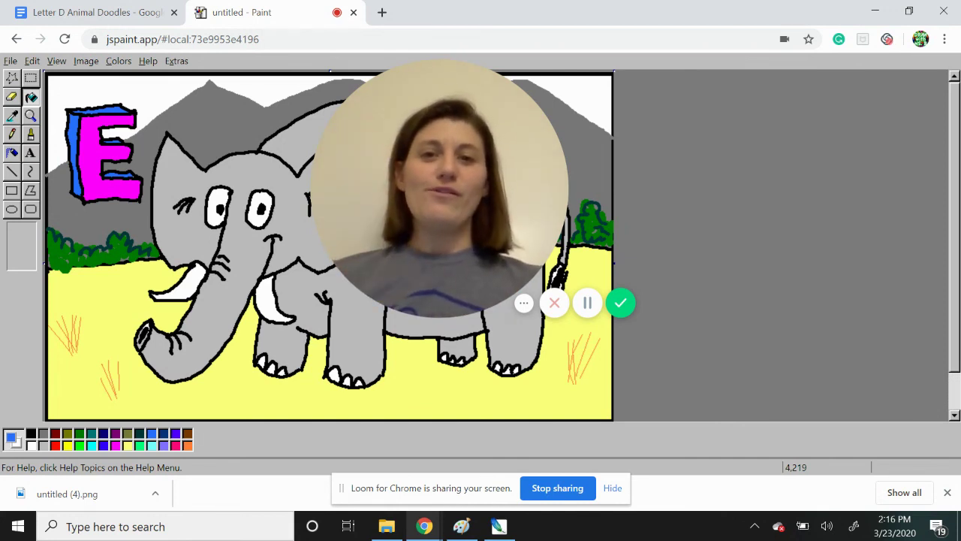
pyautogui.click(49, 237)
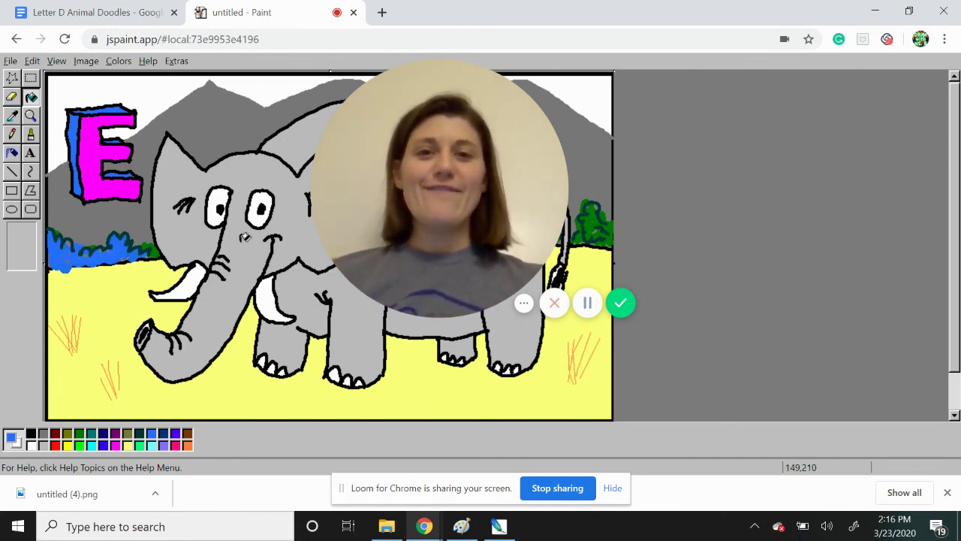